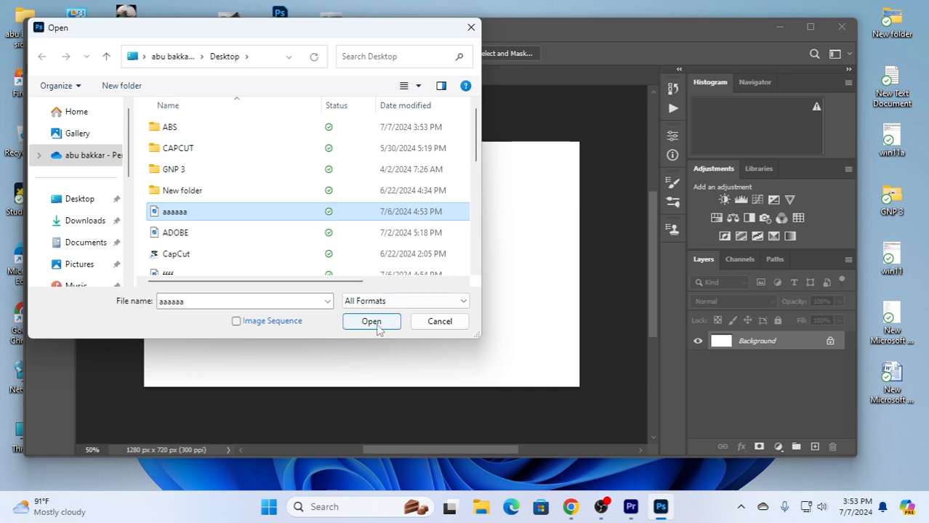
Step: Open the aaaaaa image and select the whole person in the blue jacket, including the trousers, with the Quick Selection tool
left_click(377, 324)
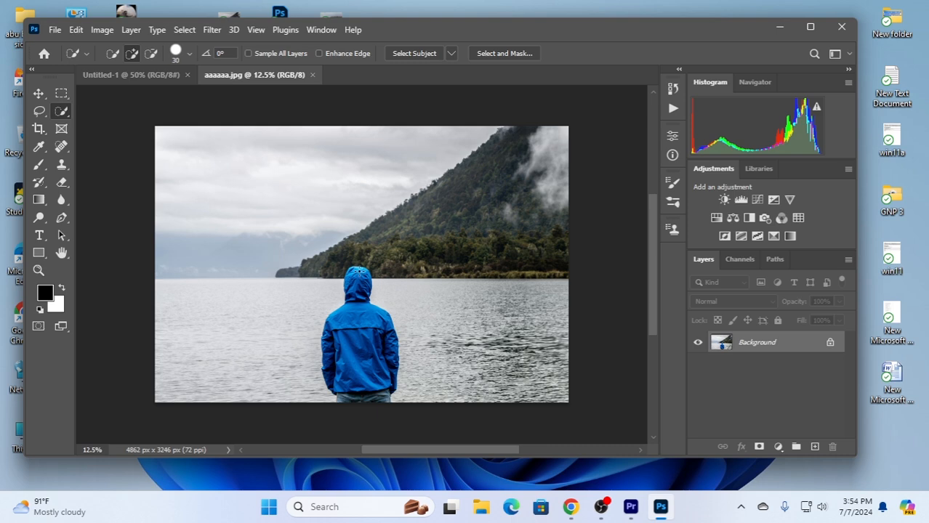
left_click_drag(359, 271, 361, 377)
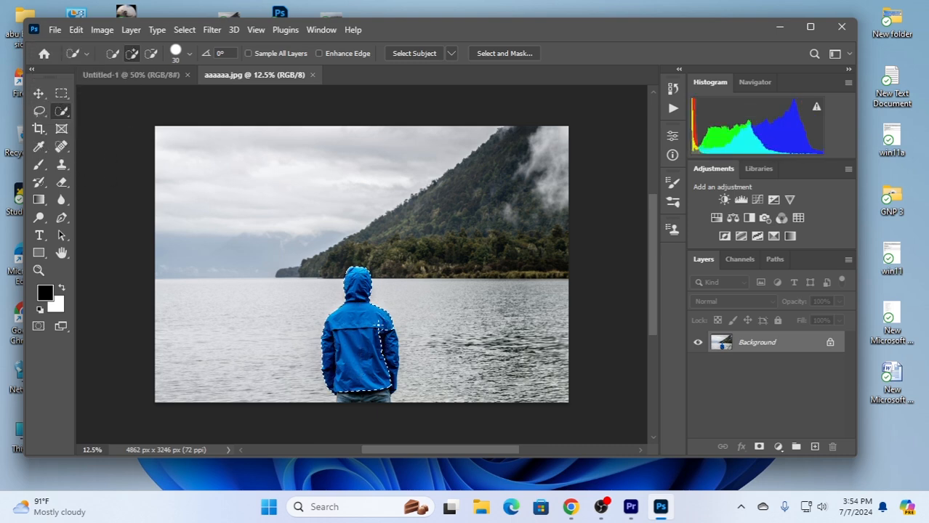
left_click_drag(383, 394, 373, 399)
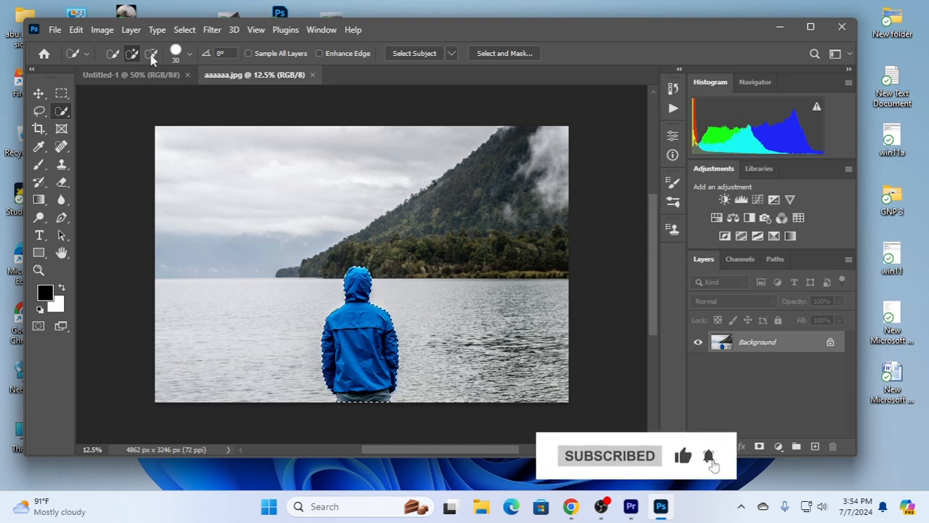
Step: Smooth the person selection with a 2-pixel sample radius and copy it to a new layer
left_click(184, 29)
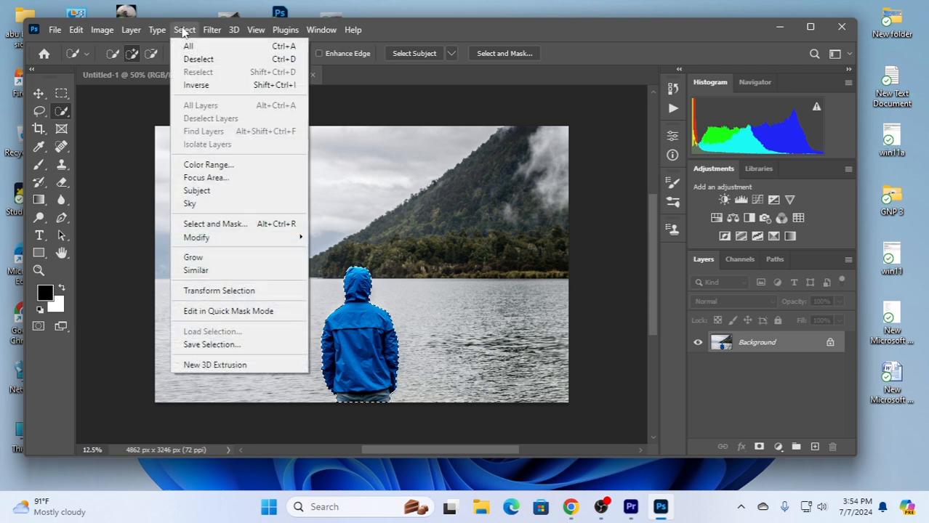
mouse_move(236, 238)
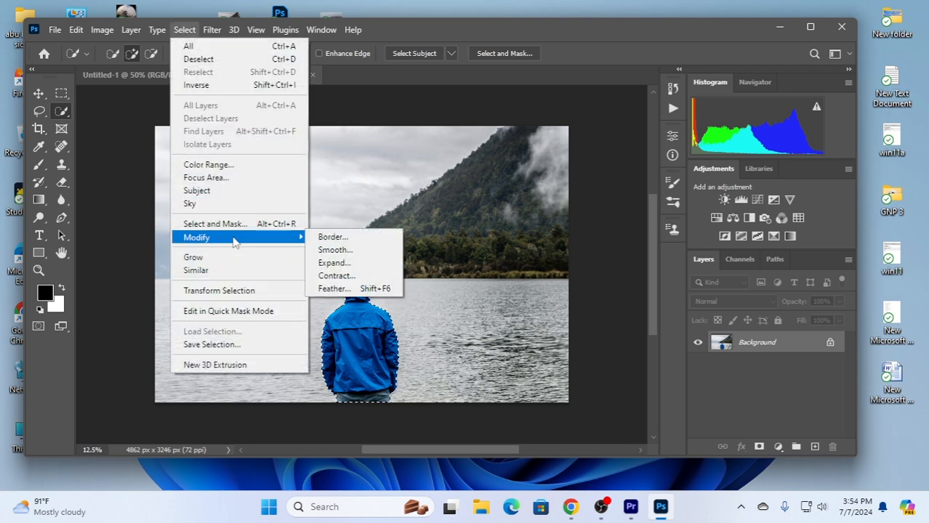
left_click(349, 251)
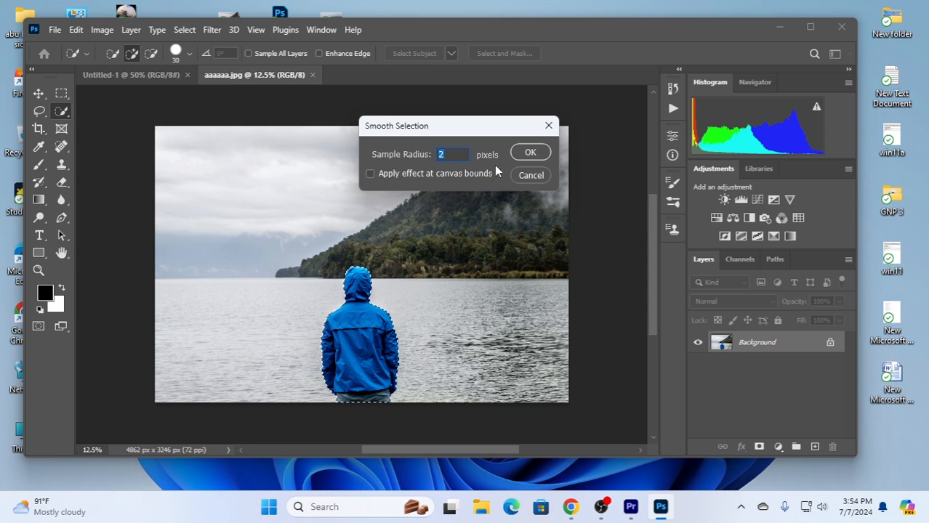
left_click(531, 154)
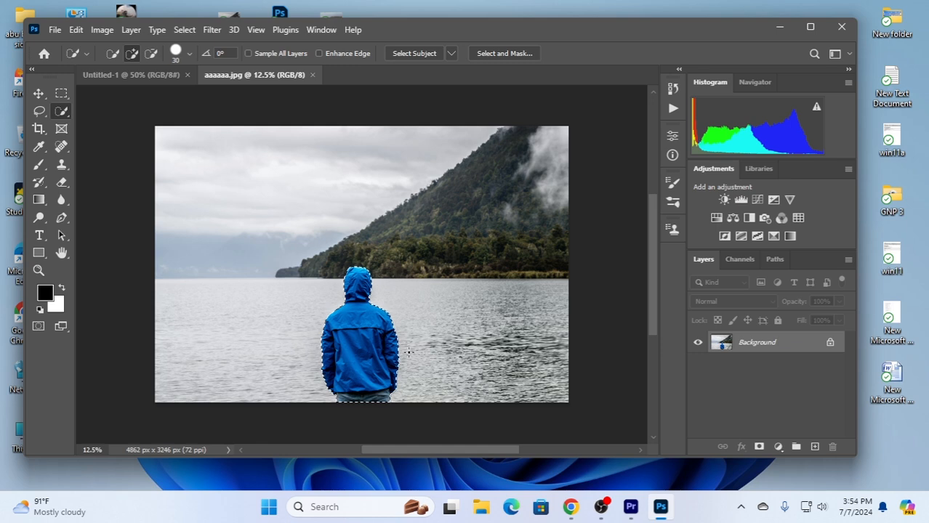
key("ctrl+j")
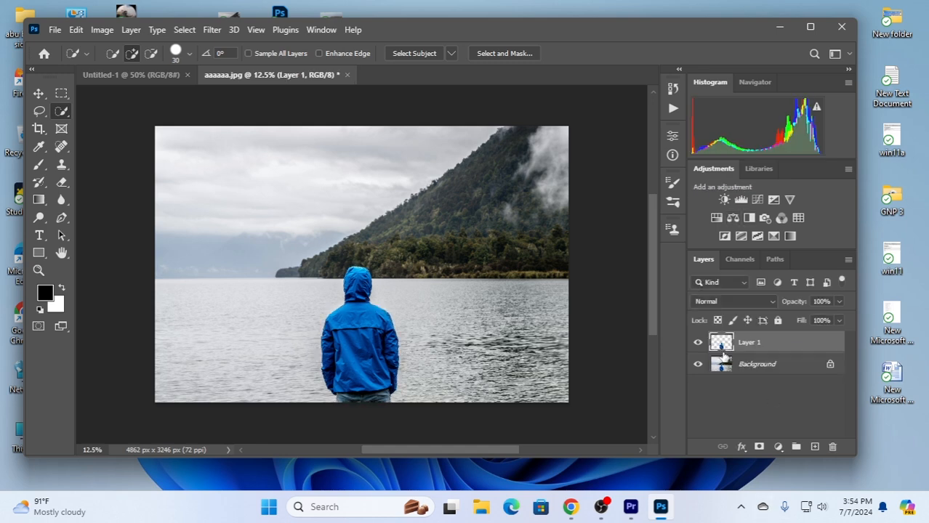
Step: Toggle the visibility of Layer 1 and the Background to inspect the person cutout
left_click(698, 343)
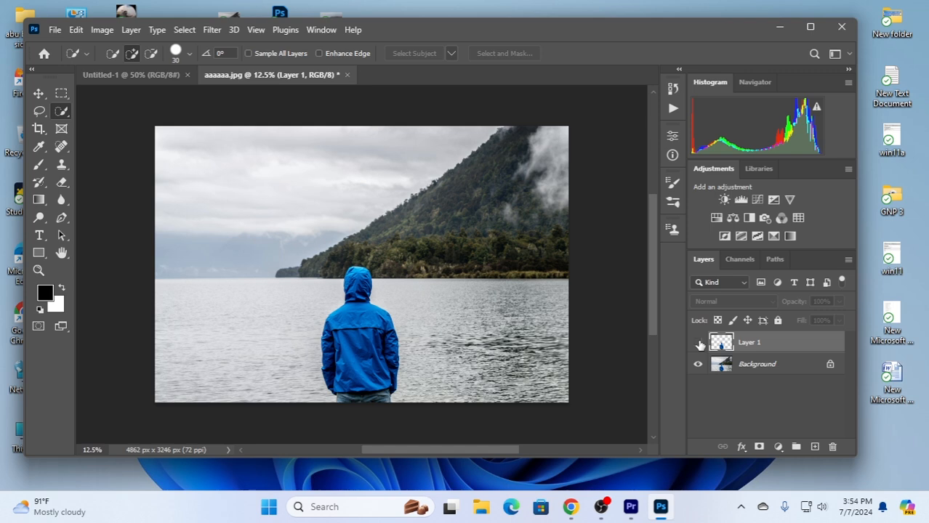
left_click(698, 343)
left_click(698, 365)
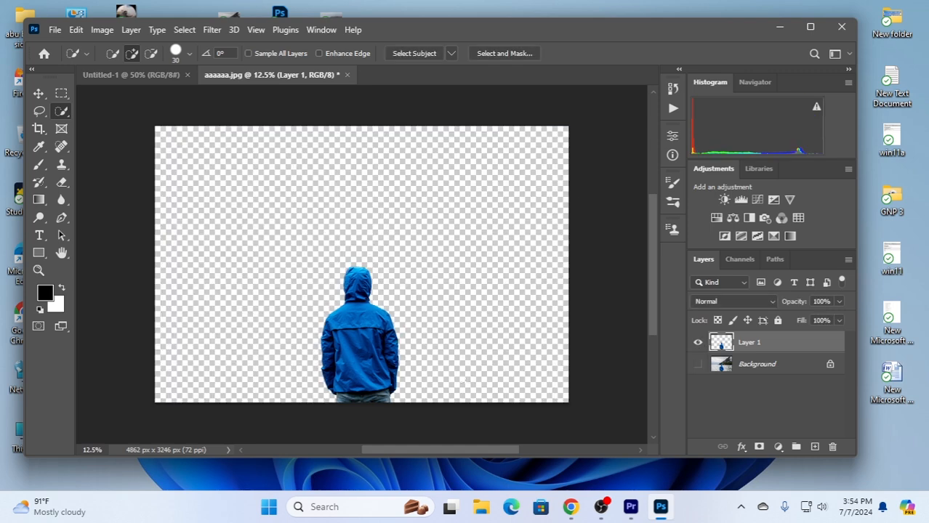
left_click(698, 344)
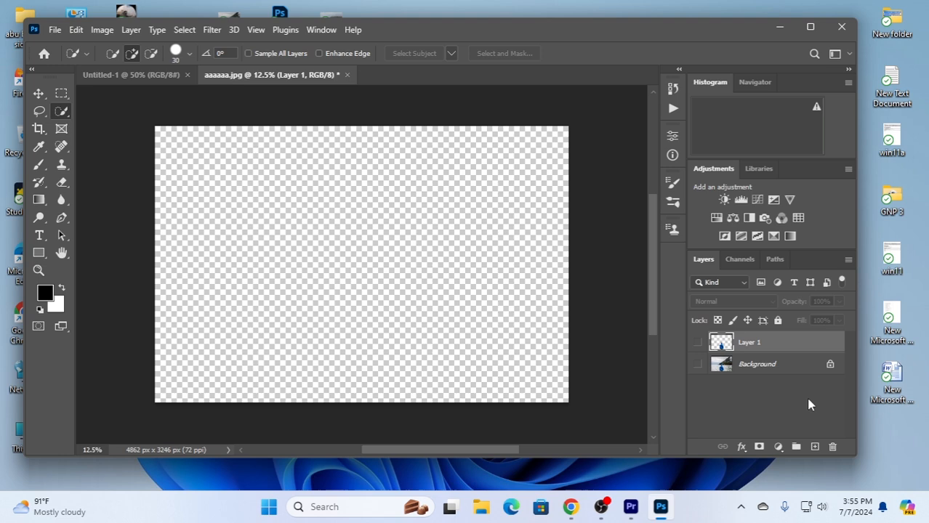
left_click(698, 343)
left_click(698, 365)
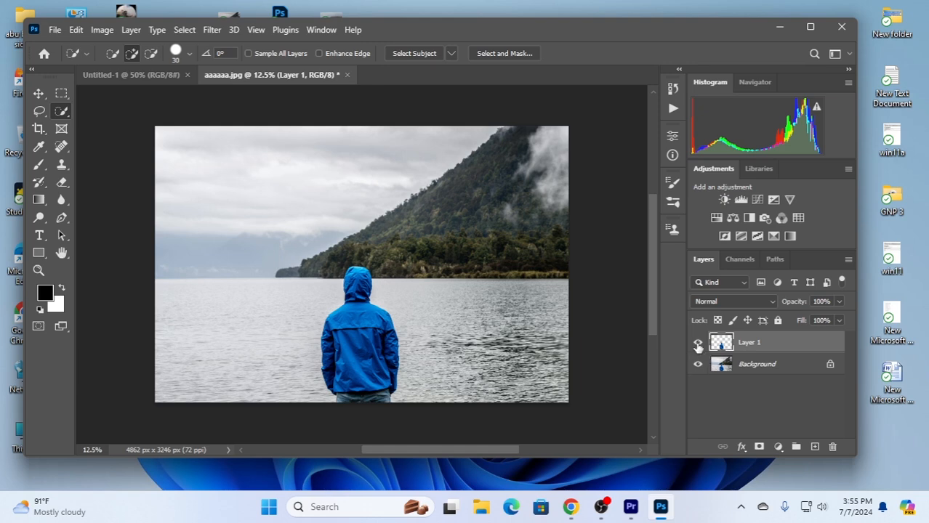
Step: Hide Layer 1 and reselect the whole person on the Background layer with the Quick Selection tool
left_click(698, 344)
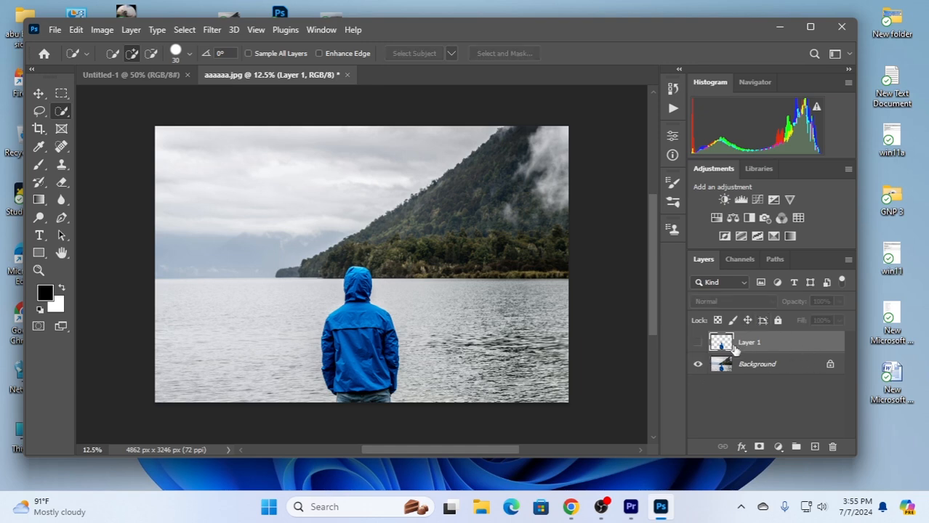
left_click(763, 367)
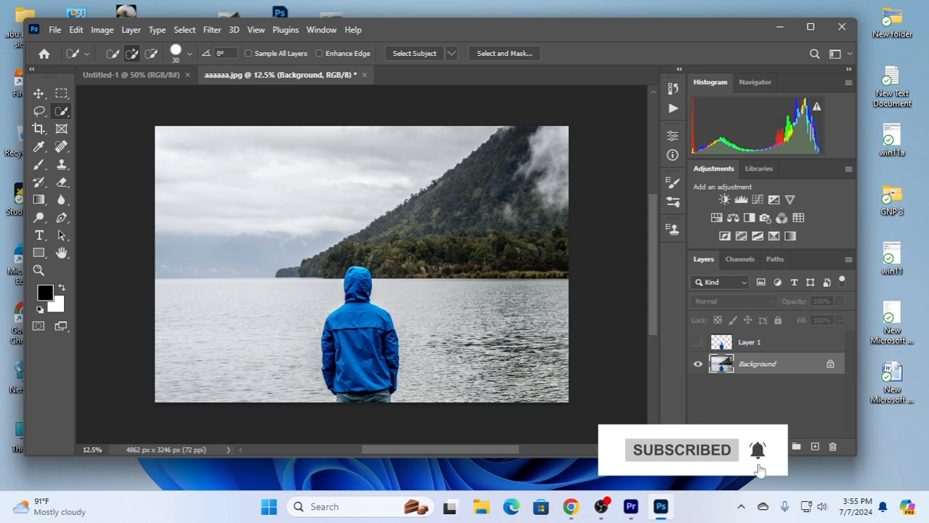
left_click_drag(358, 280, 362, 401)
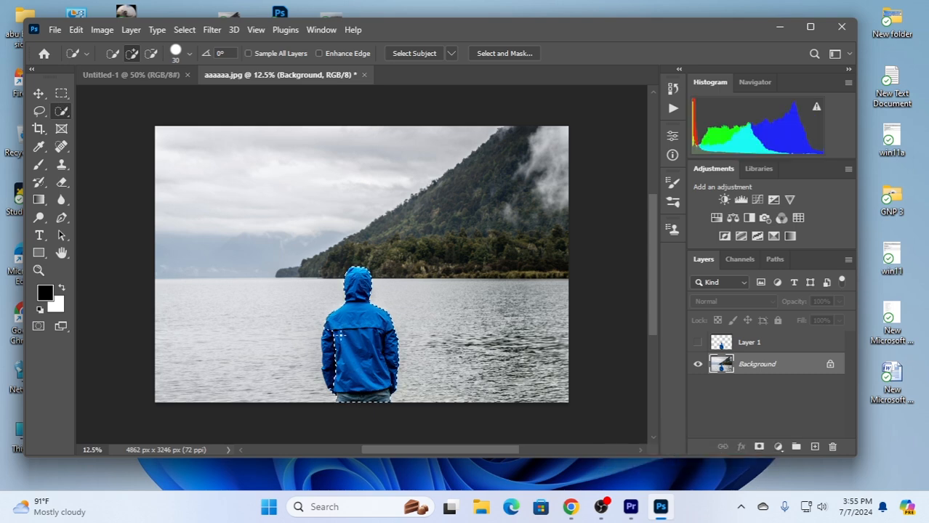
left_click_drag(334, 350, 331, 361)
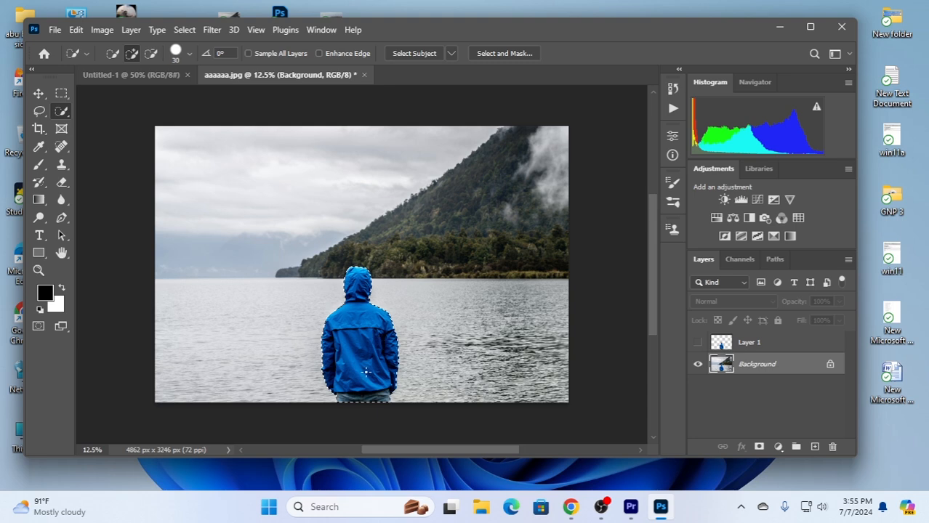
Step: Expand the person selection on the Background layer by 15 pixels
left_click(184, 30)
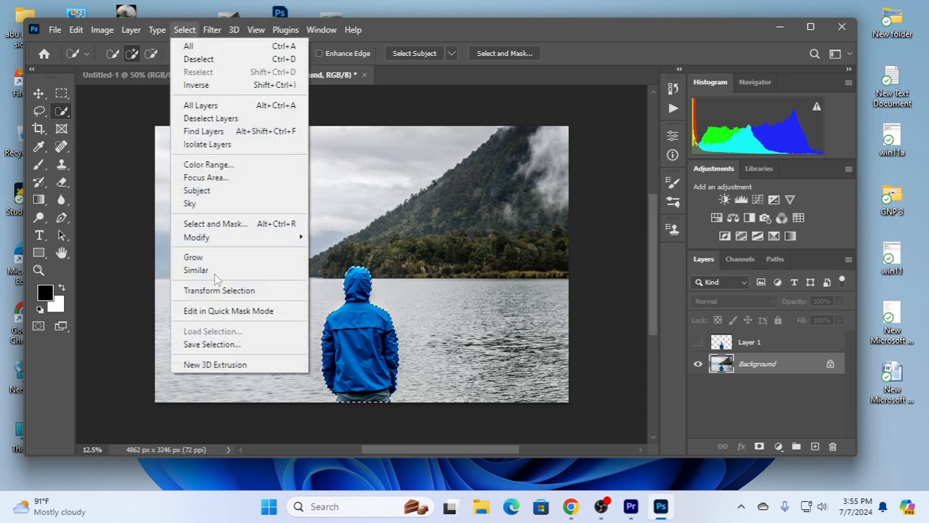
mouse_move(231, 239)
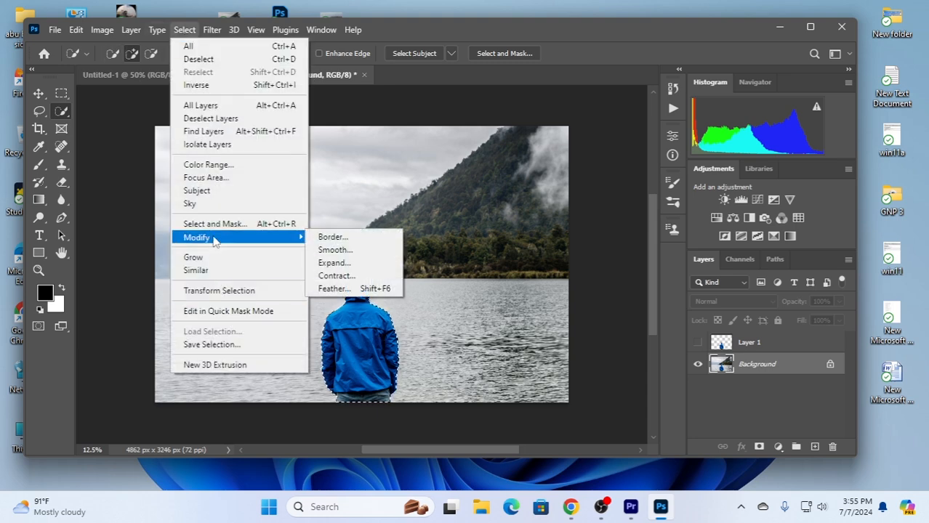
left_click(335, 263)
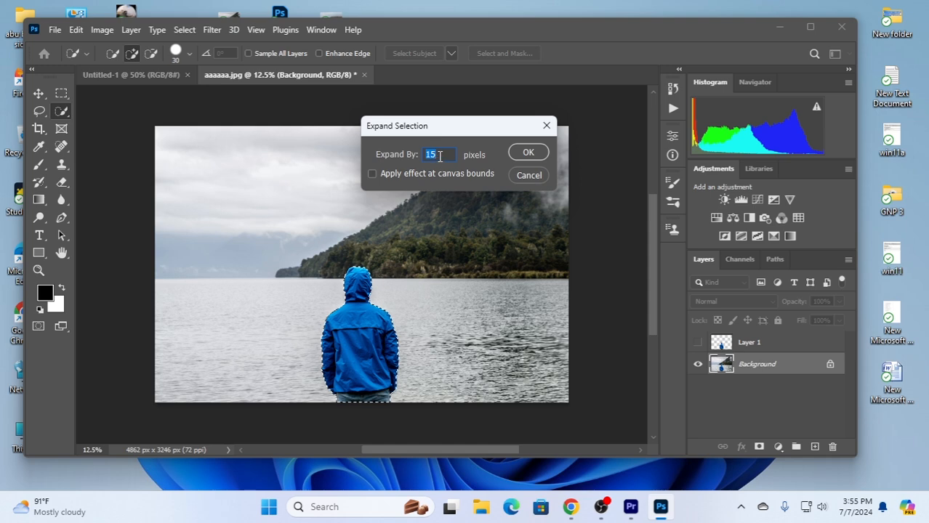
left_click(529, 153)
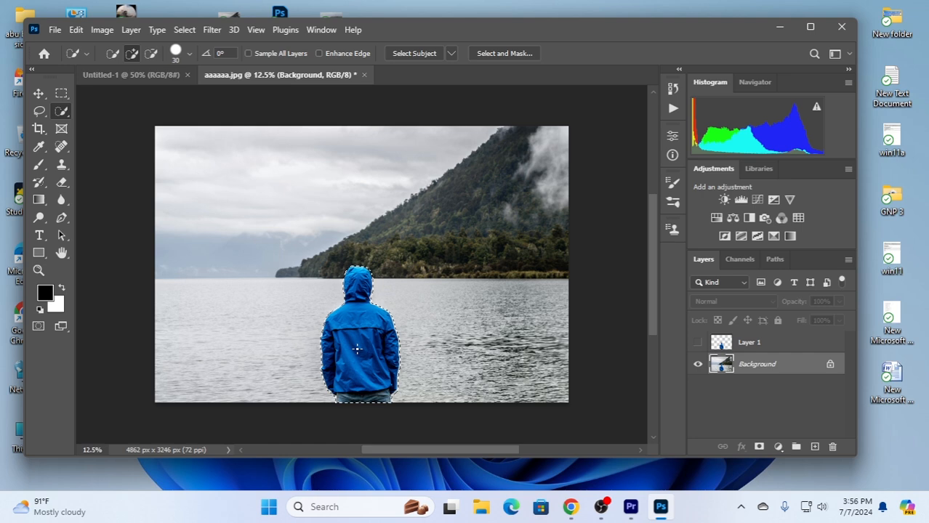
Step: Try a Content-Aware fill on the selected person, deselect, and undo back to the active selection
key("shift+BackSpace")
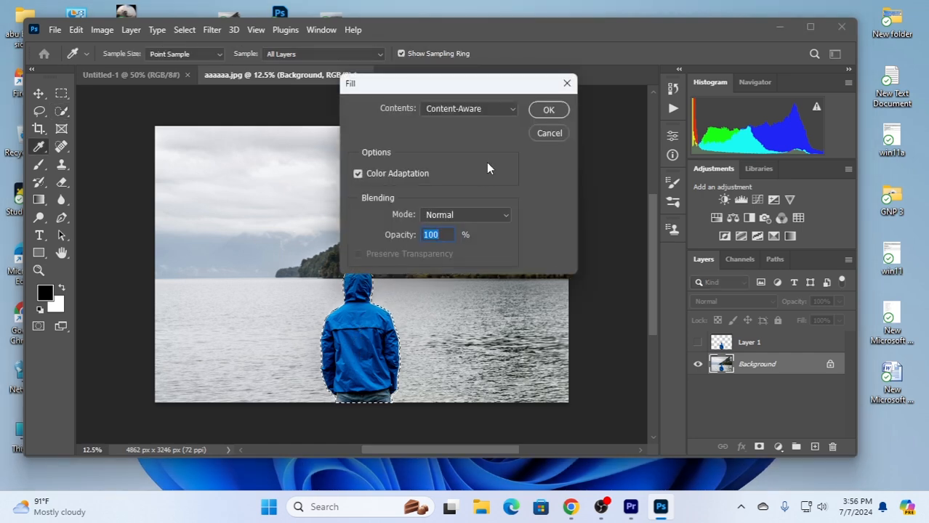
left_click(549, 111)
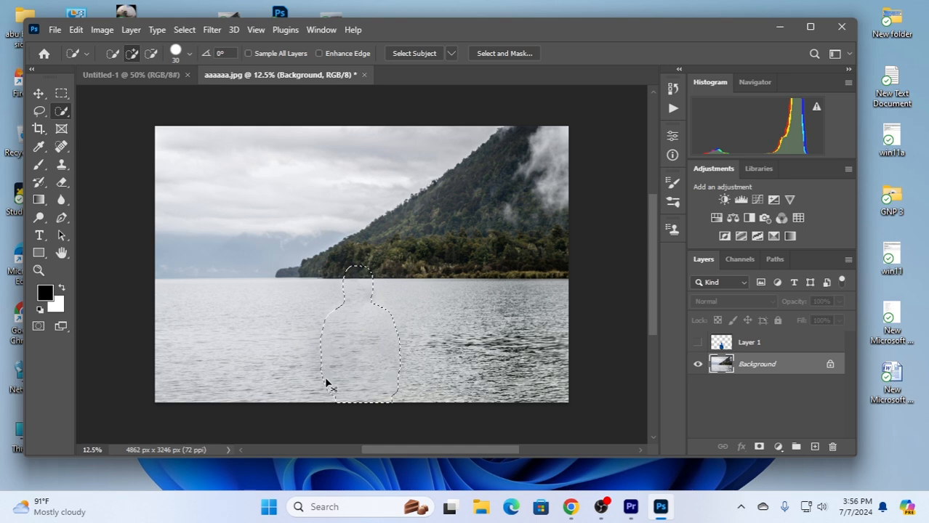
key("ctrl+d")
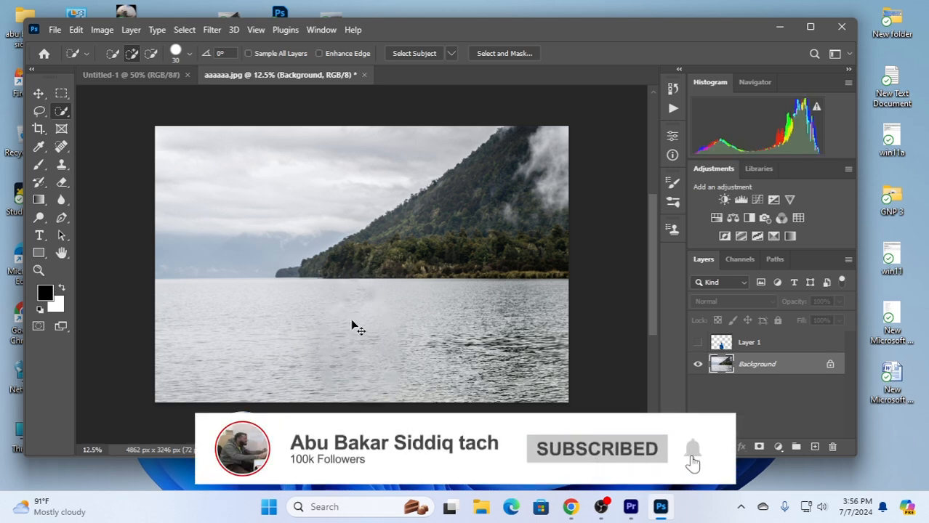
key("ctrl+shift+d")
key("ctrl+z")
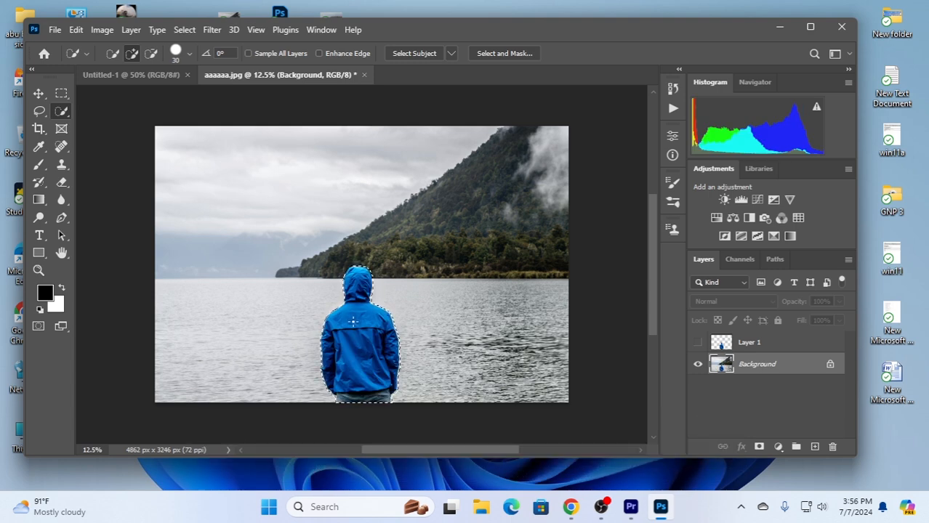
Step: Fill the person selection on the Background with Content-Aware in Normal mode at 100% opacity, and deselect
key("shift+F5")
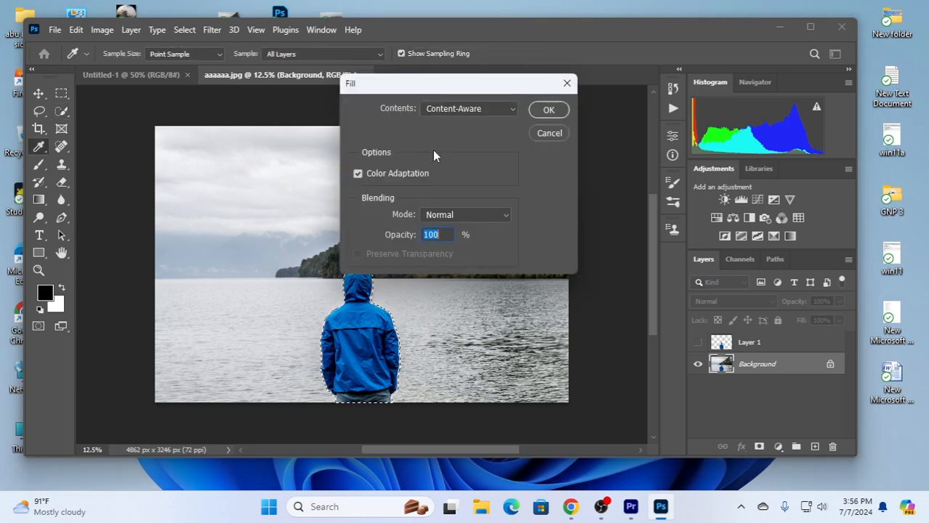
left_click(546, 111)
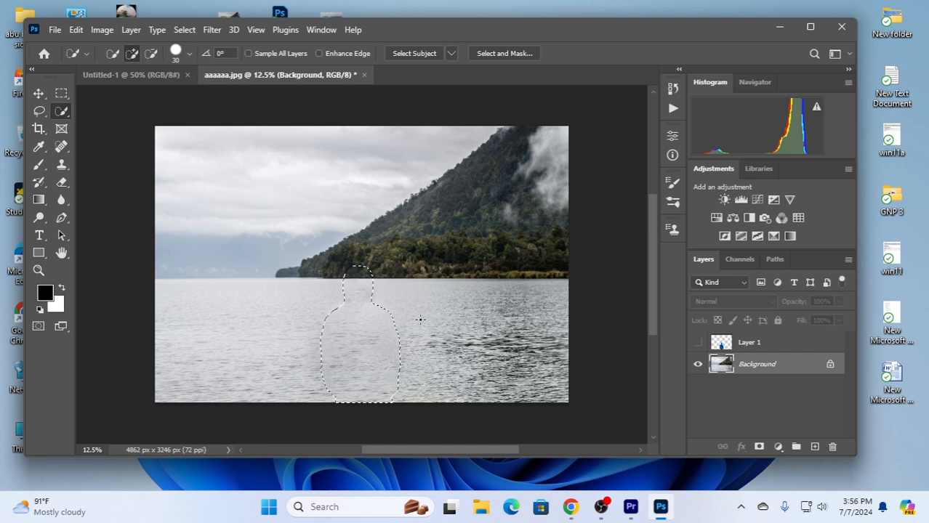
key("ctrl+d")
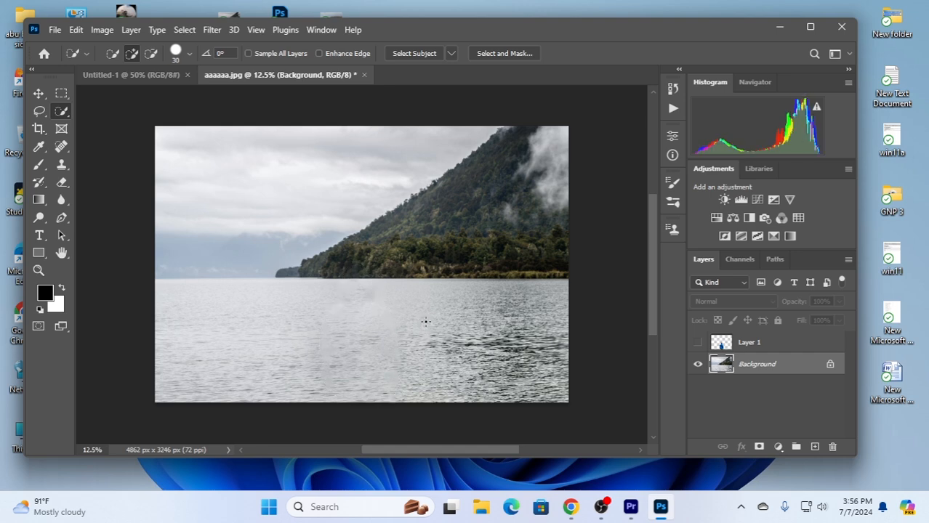
Step: Toggle the Background and Layer 1 visibility to compare the cutout with the filled lake scene
left_click(698, 364)
left_click(698, 342)
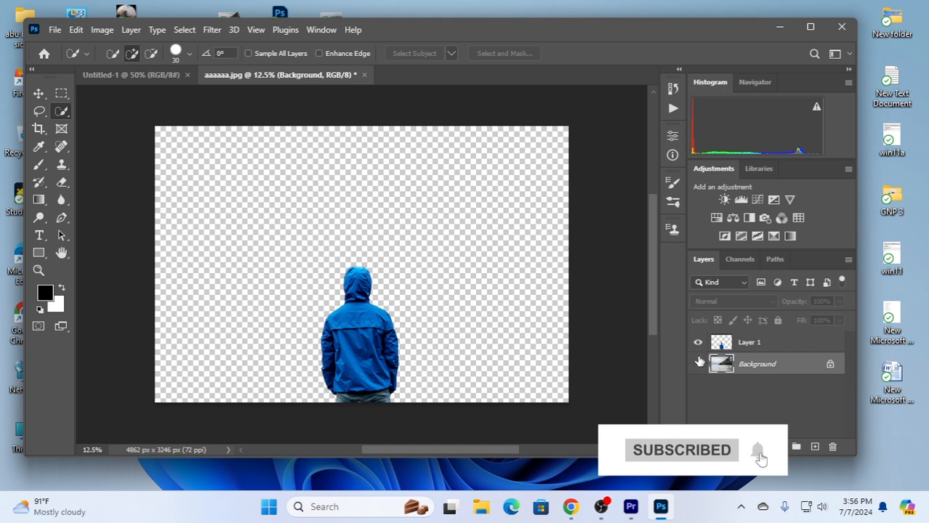
left_click(697, 364)
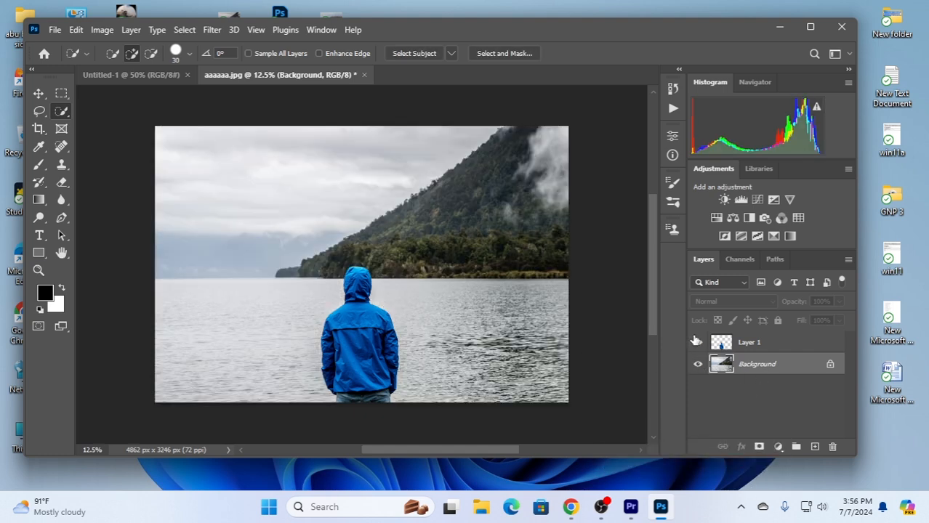
left_click(698, 343)
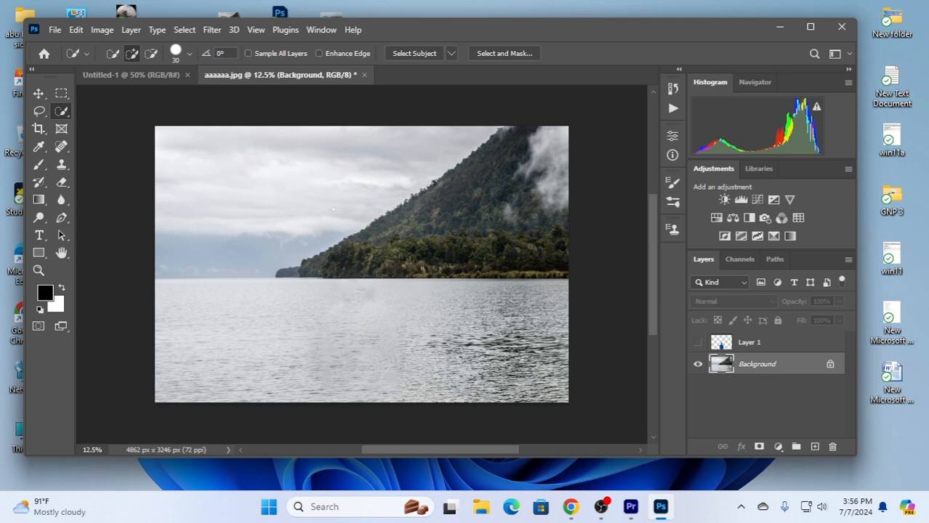
left_click(56, 32)
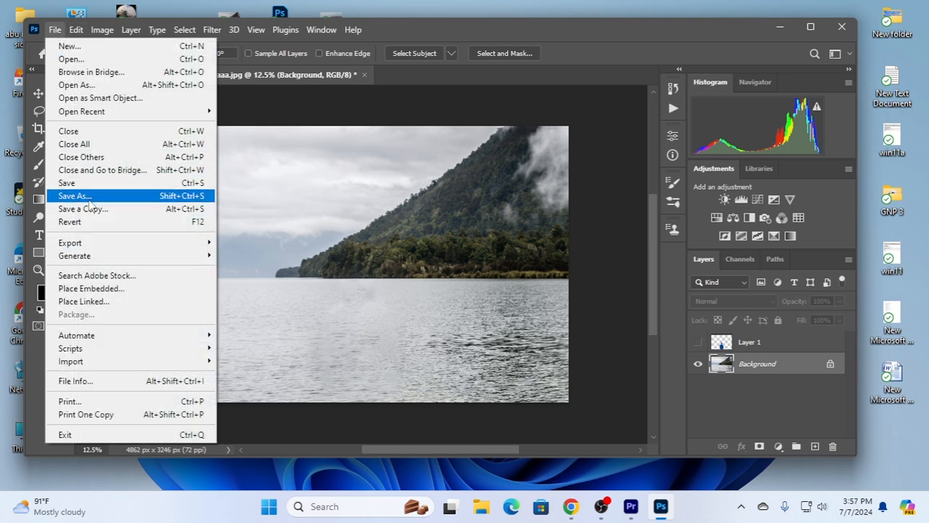
left_click(125, 199)
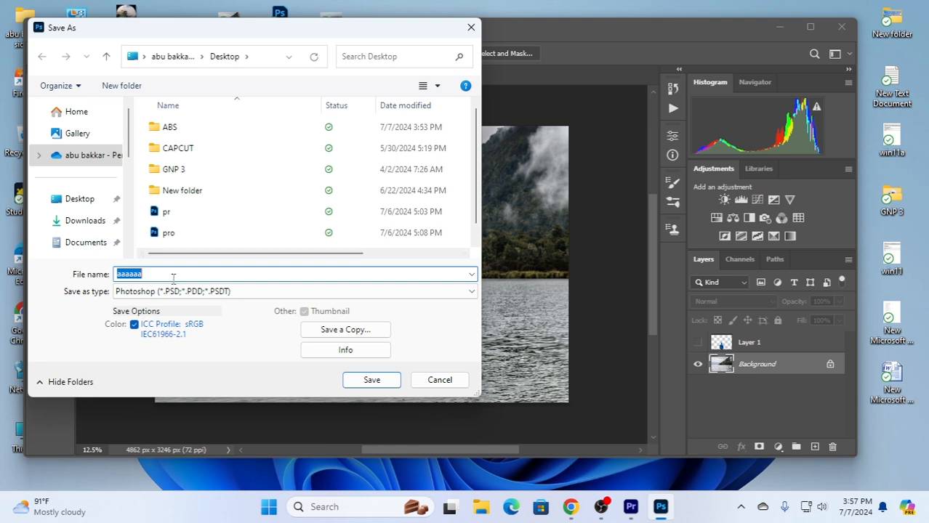
left_click(439, 381)
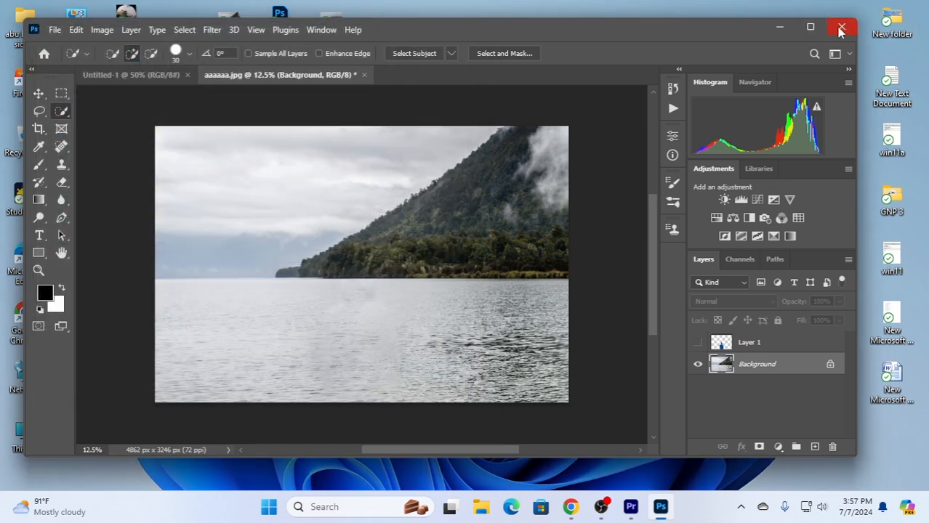
Step: Close Photoshop without saving the changes to the image
left_click(840, 29)
left_click(434, 200)
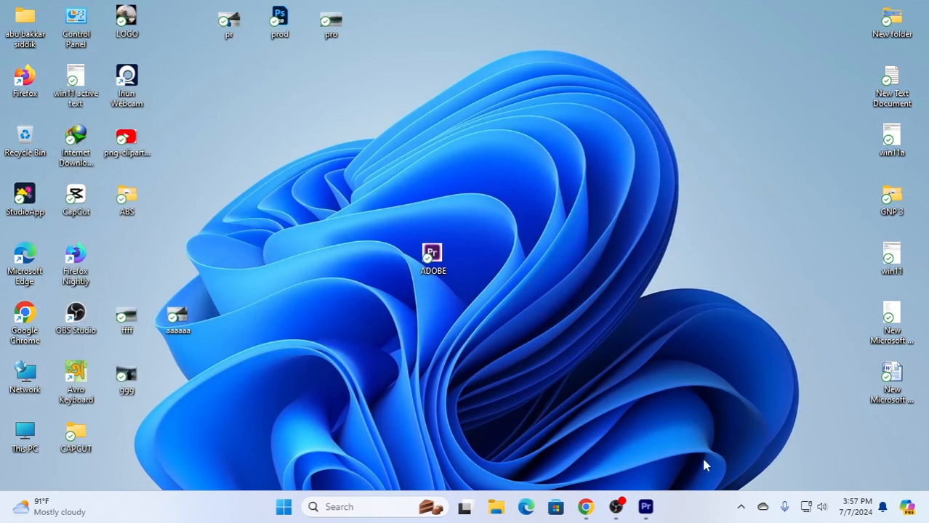
Step: Switch to Premiere Pro and open the pr Photoshop file from the Desktop for import into the project
left_click(645, 507)
right_click(85, 168)
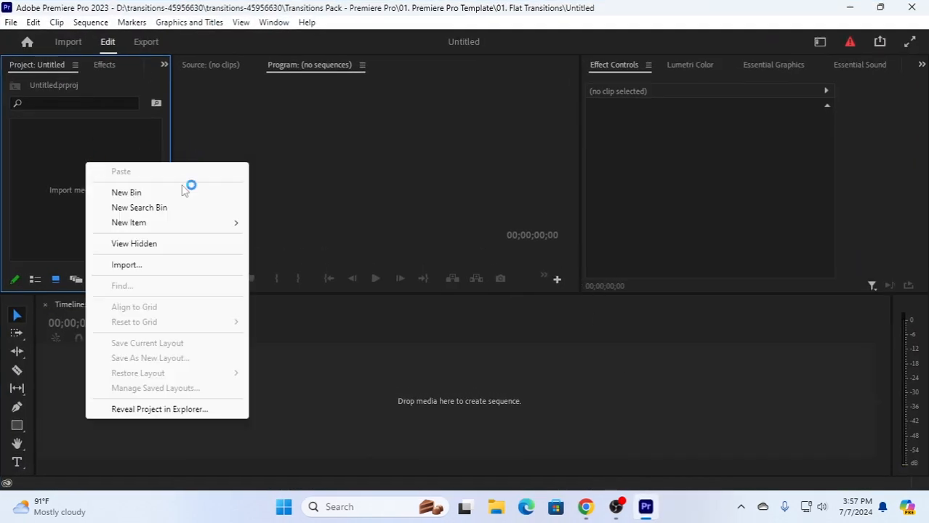
left_click(149, 265)
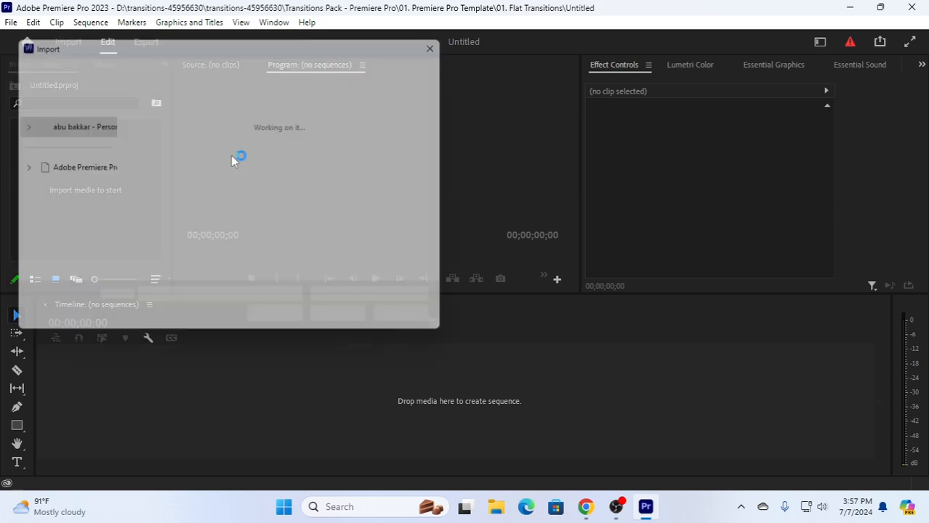
left_click(51, 163)
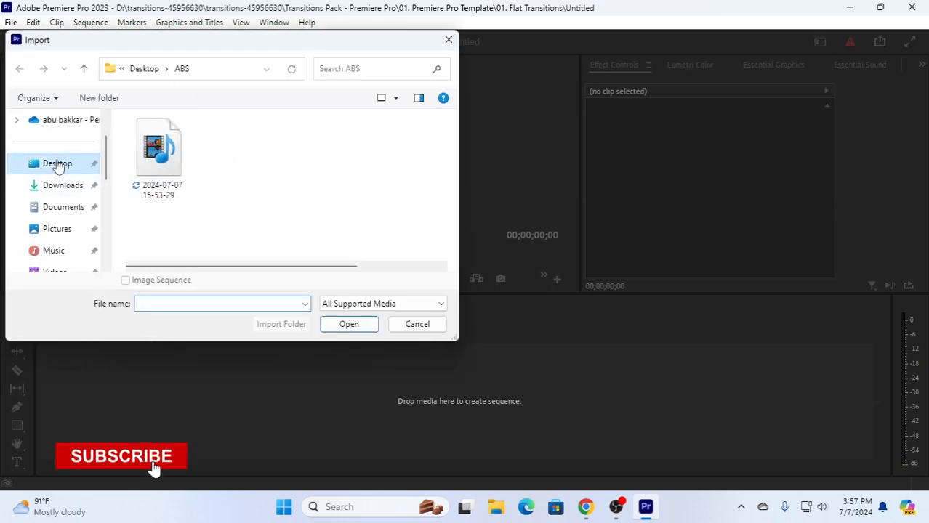
scroll(193, 210, "down", 3)
scroll(194, 211, "down", 1)
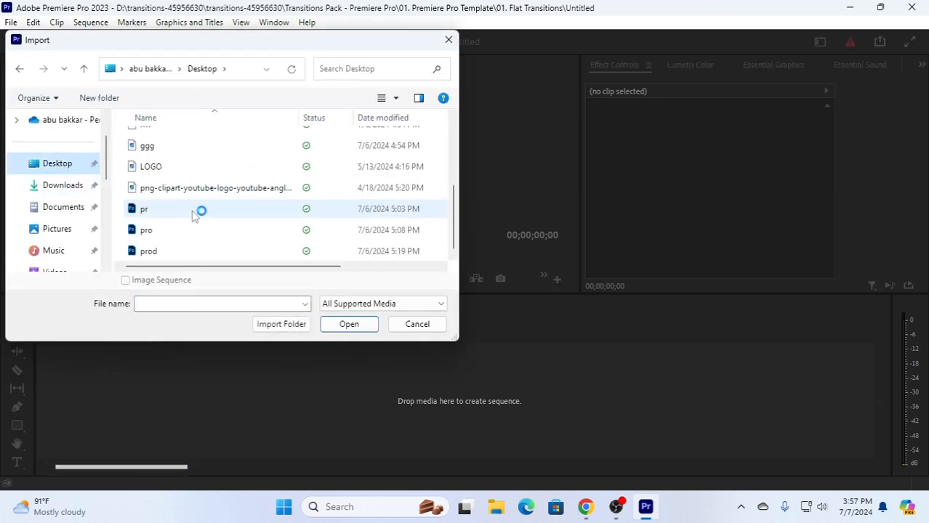
left_click(148, 210)
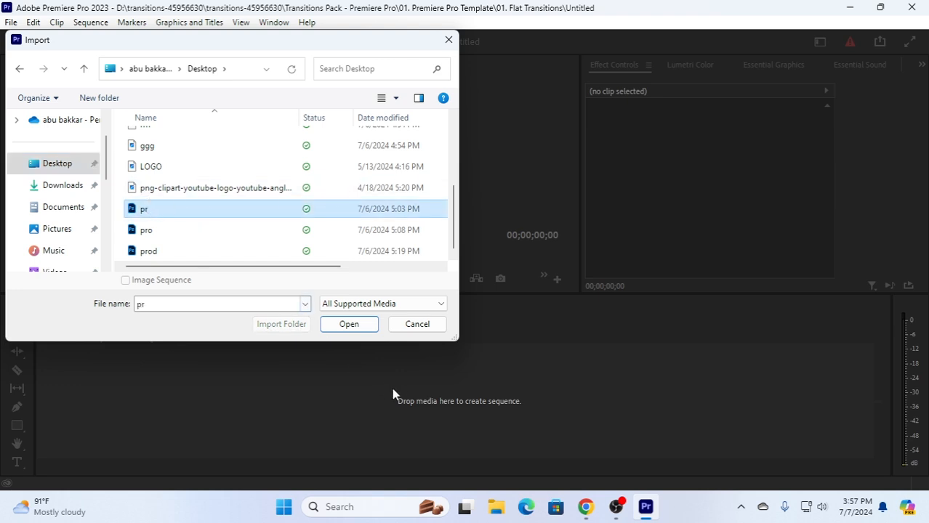
left_click(363, 325)
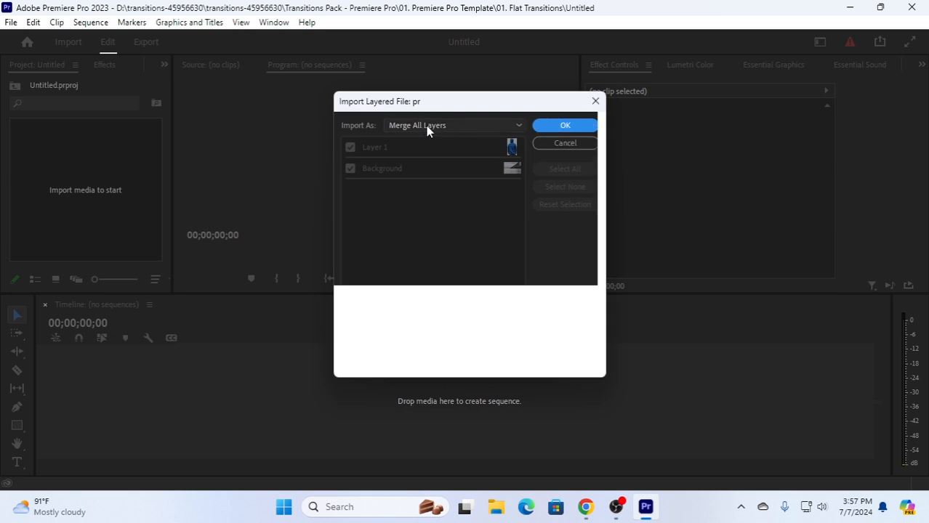
Step: Import Layer 1 and Background of the layered pr file as Individual Layers
left_click(463, 126)
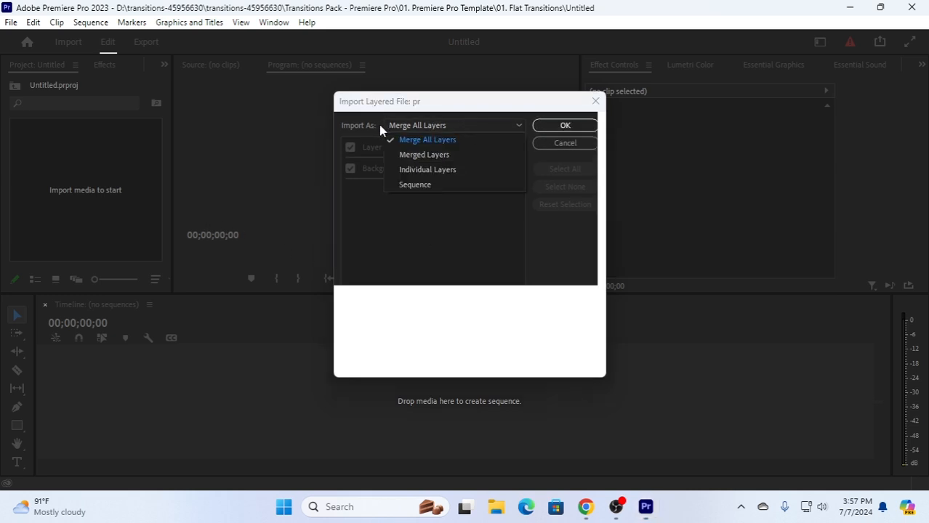
left_click(447, 168)
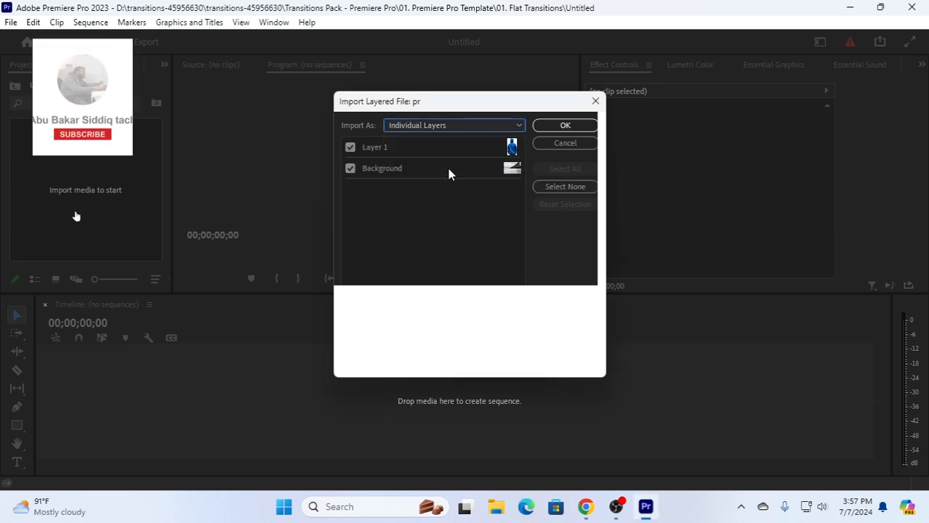
left_click(565, 126)
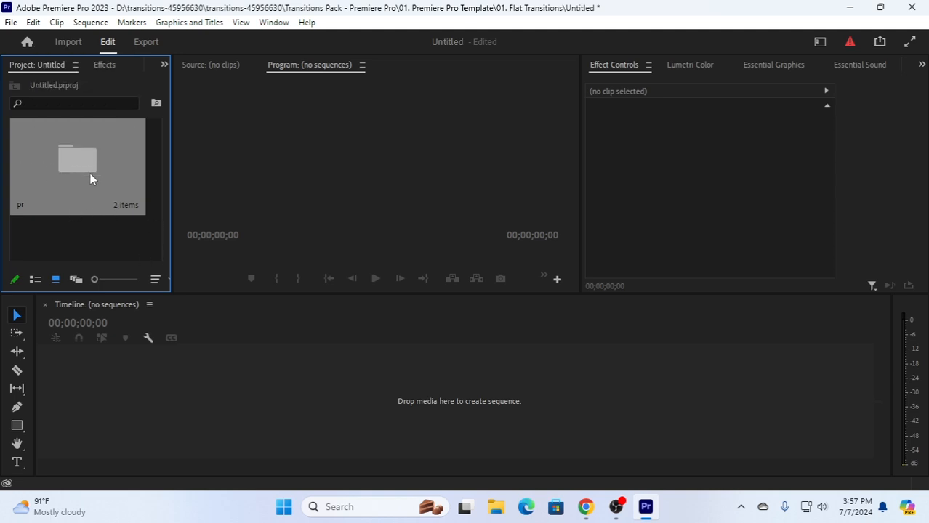
Step: Create a sequence from the Background clip in the pr bin and place the Layer 1 clip above it on V2
double_click(89, 172)
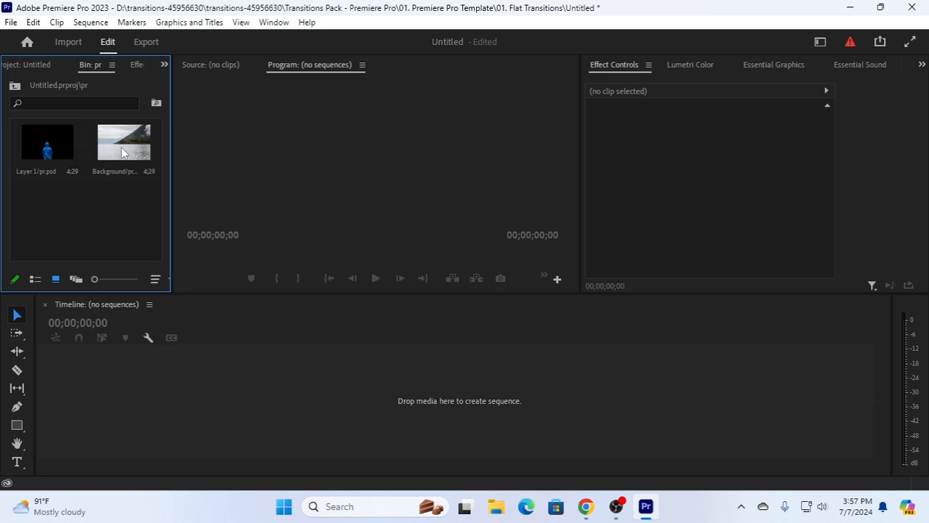
left_click_drag(125, 150, 187, 228)
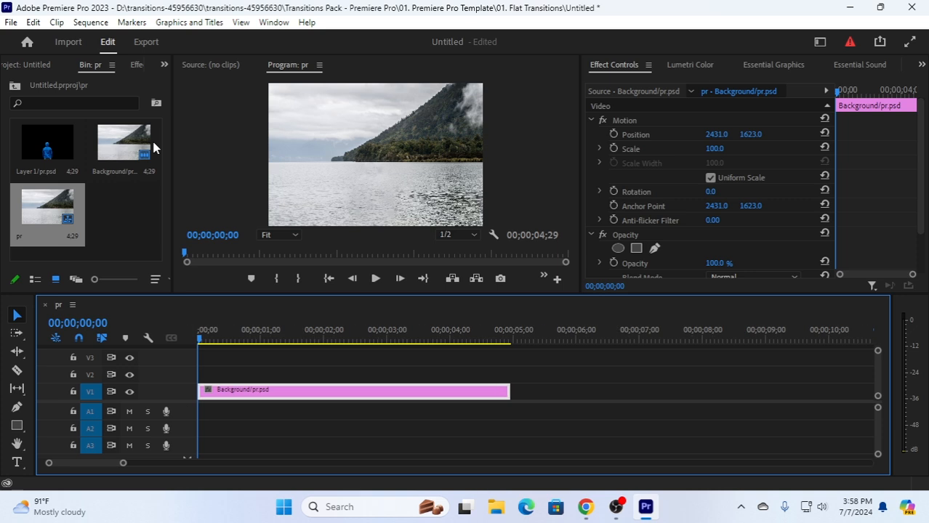
left_click_drag(32, 142, 205, 375)
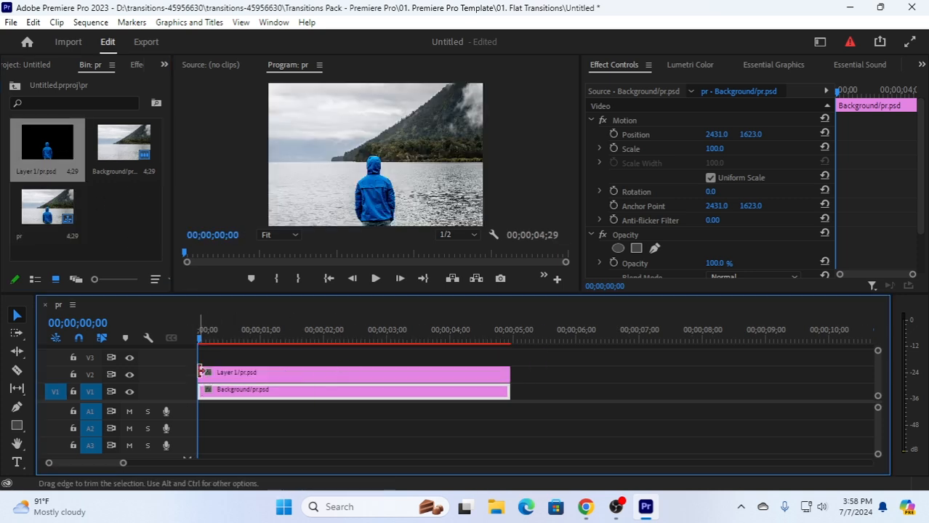
left_click_drag(202, 339, 282, 388)
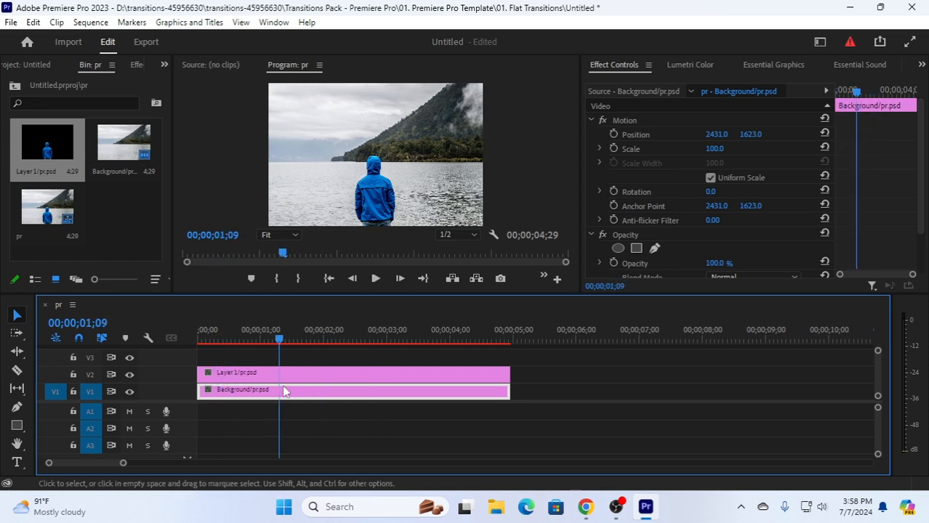
Step: Set the Layer 1 clip's scale to 120 with the playhead at the start of the sequence
left_click(295, 372)
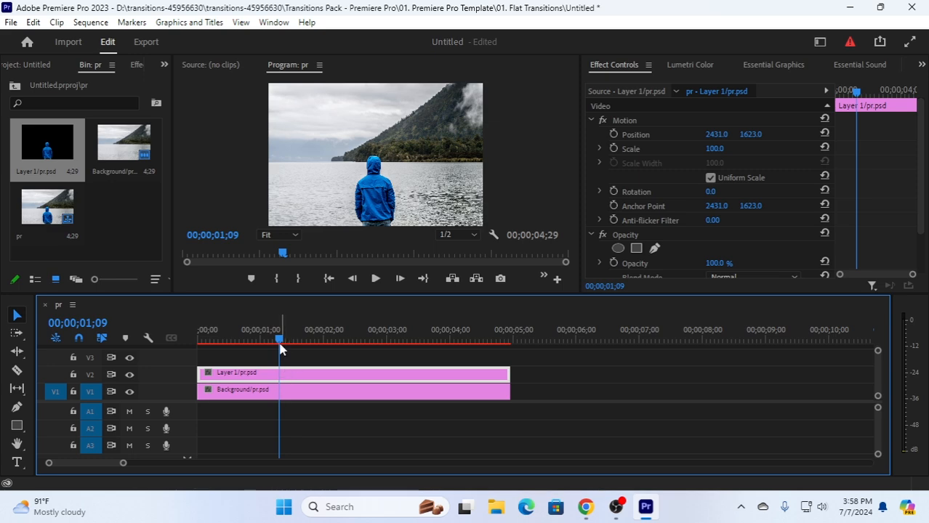
left_click_drag(280, 343, 198, 345)
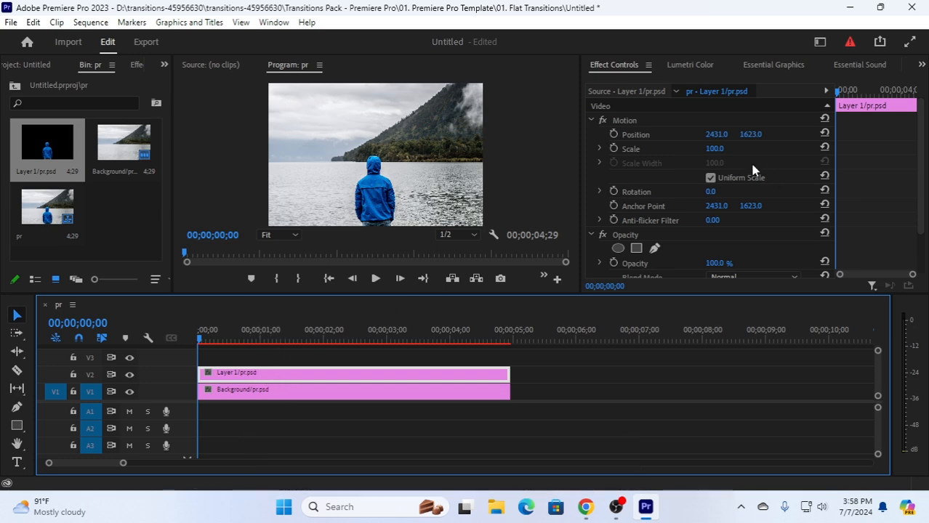
left_click_drag(723, 155, 713, 150)
left_click_drag(712, 151, 724, 150)
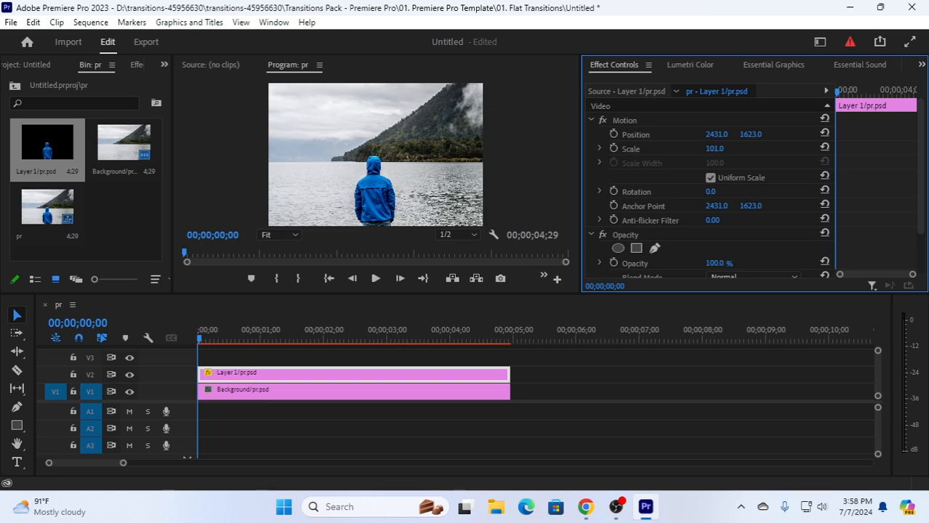
left_click_drag(714, 148, 741, 148)
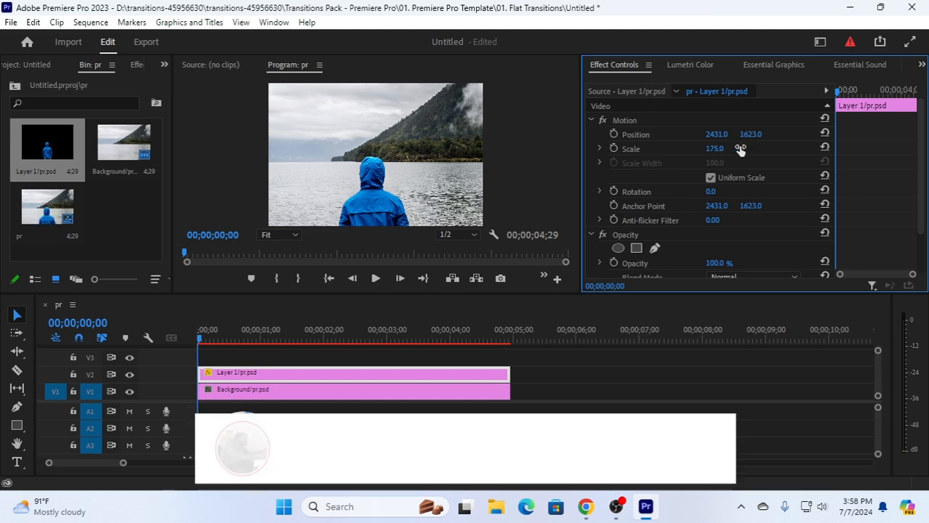
left_click(713, 148)
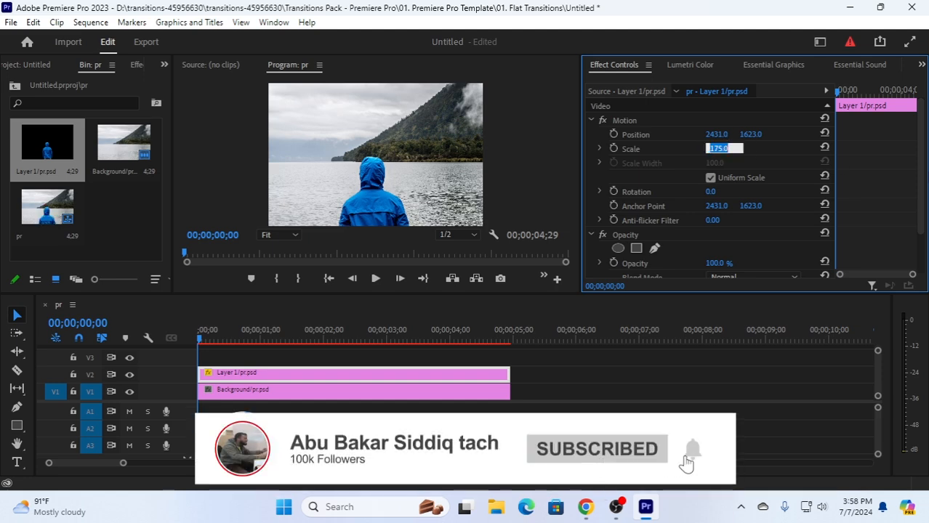
type("120")
key("Return")
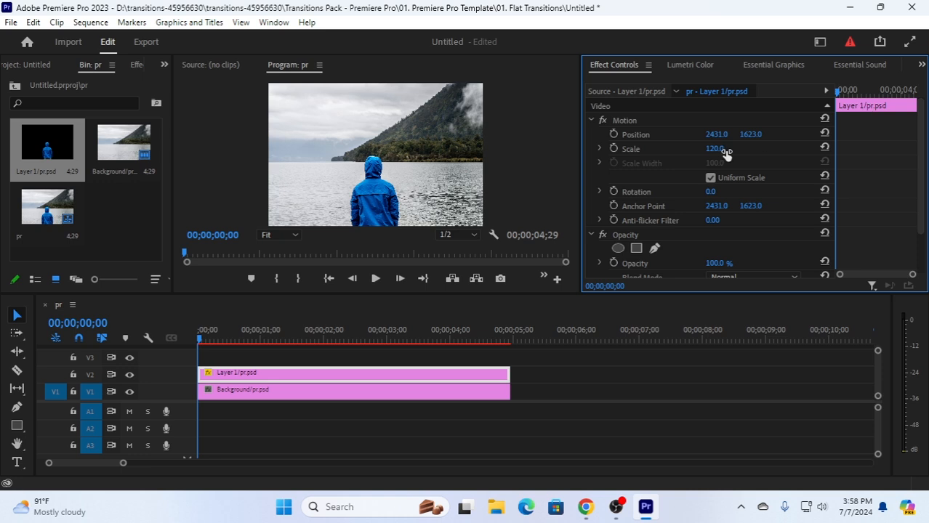
Step: Animate Layer 1's scale with a keyframe at the start and a keyframe reset to 100 at 00;00;04;28
left_click(612, 149)
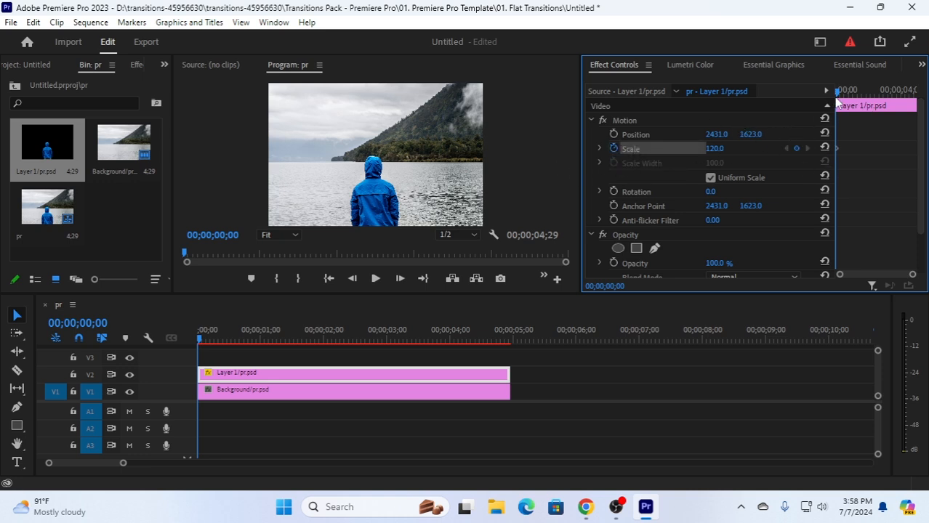
left_click_drag(837, 101, 918, 120)
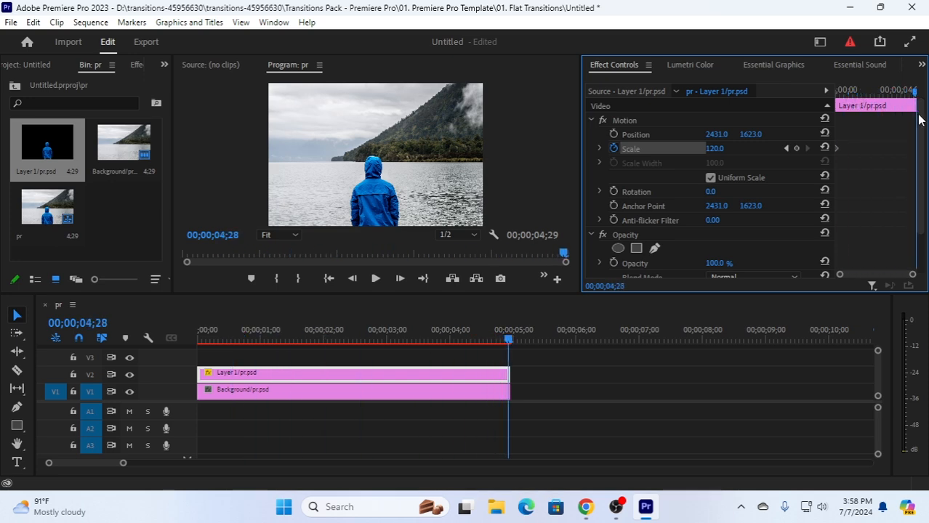
left_click(824, 149)
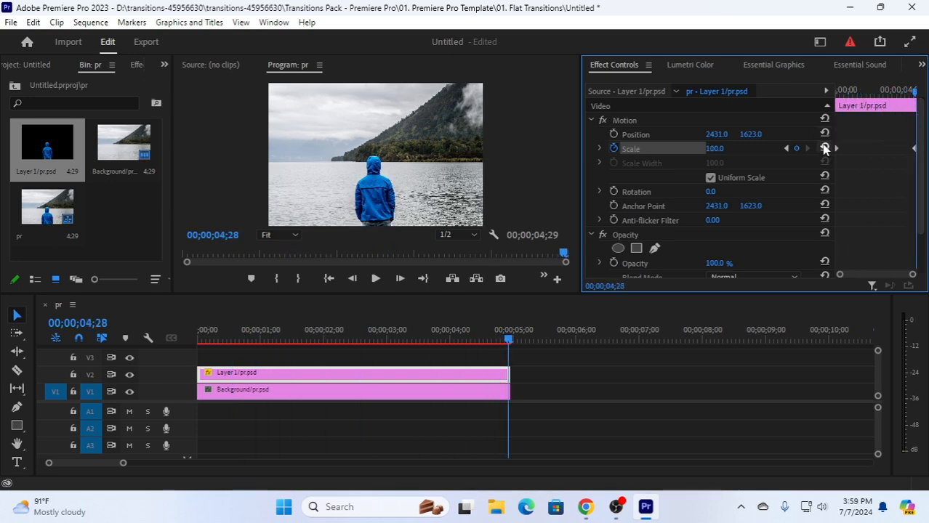
Step: Play the sequence from the start to preview Layer 1's scale animation, and return the playhead to the beginning
left_click_drag(917, 96, 821, 101)
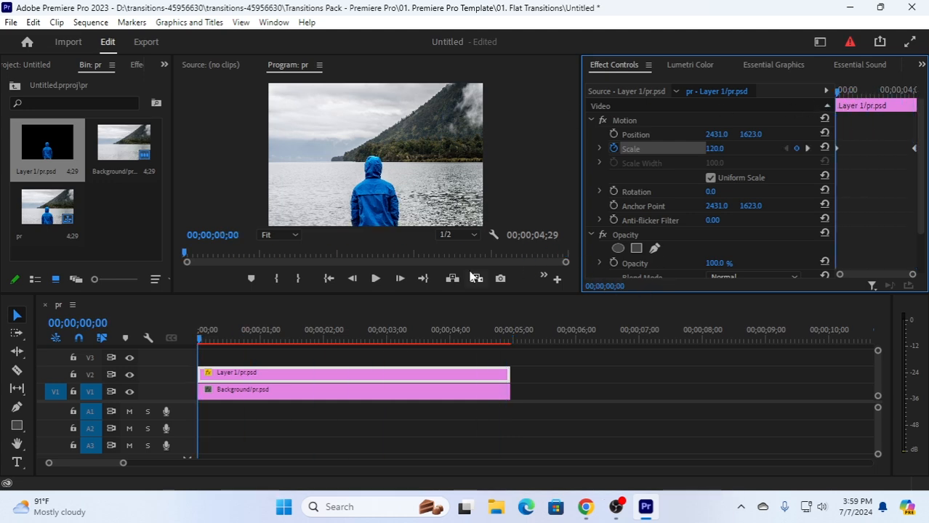
left_click(374, 278)
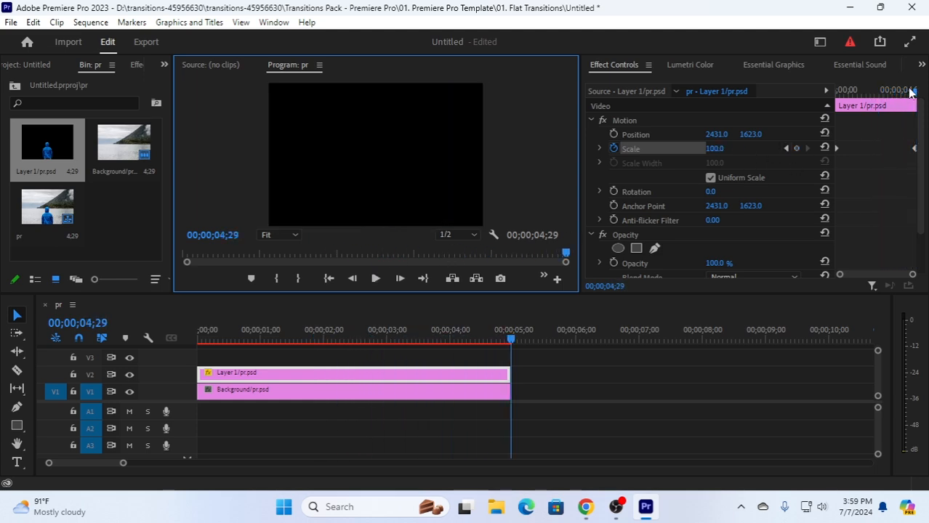
left_click_drag(914, 98, 830, 103)
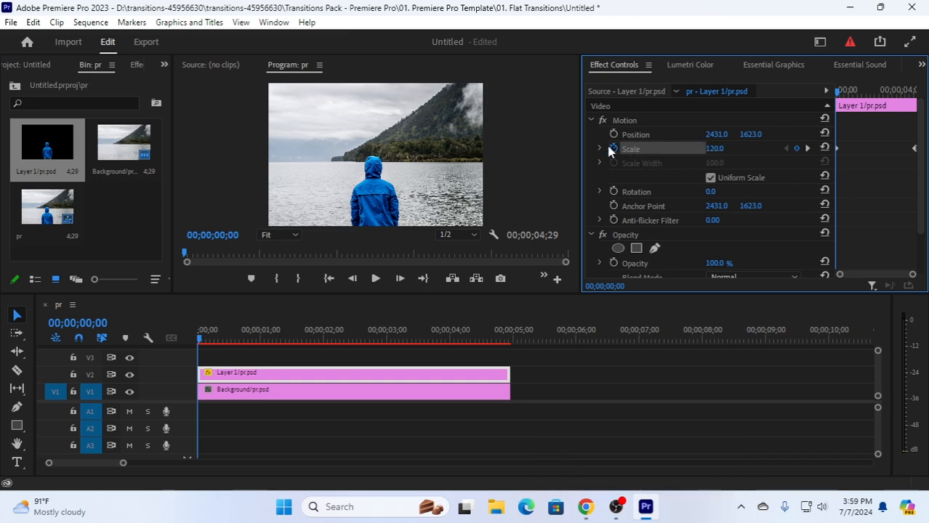
Step: Set the Background clip's scale to 243 and add a scale keyframe at the sequence start
left_click(321, 393)
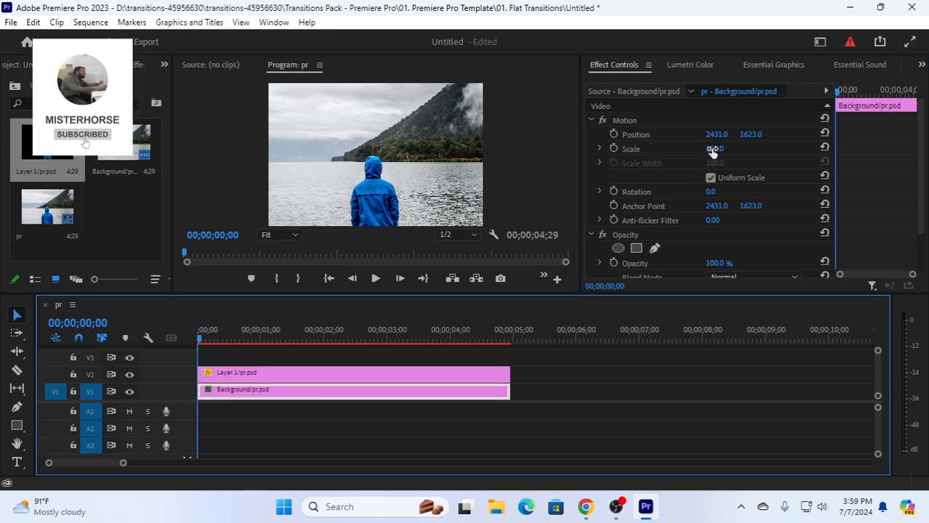
left_click_drag(714, 151, 817, 151)
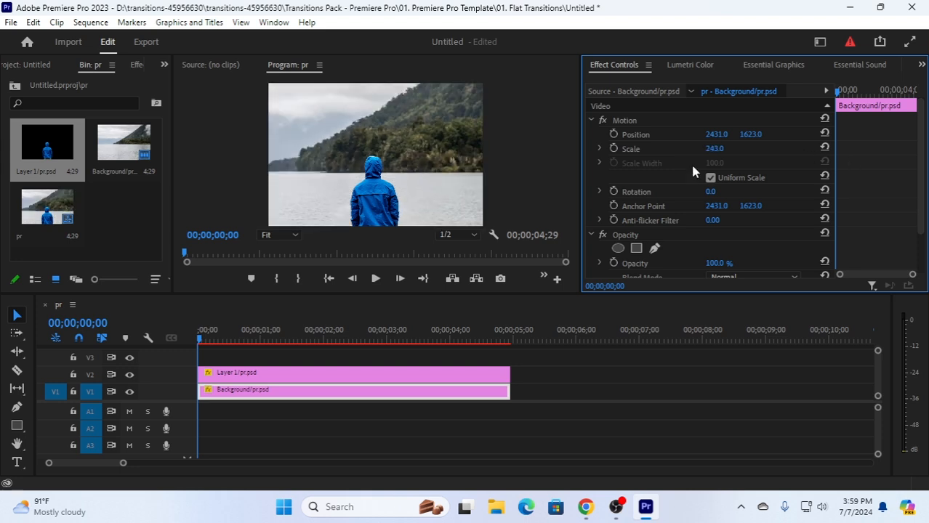
left_click(613, 148)
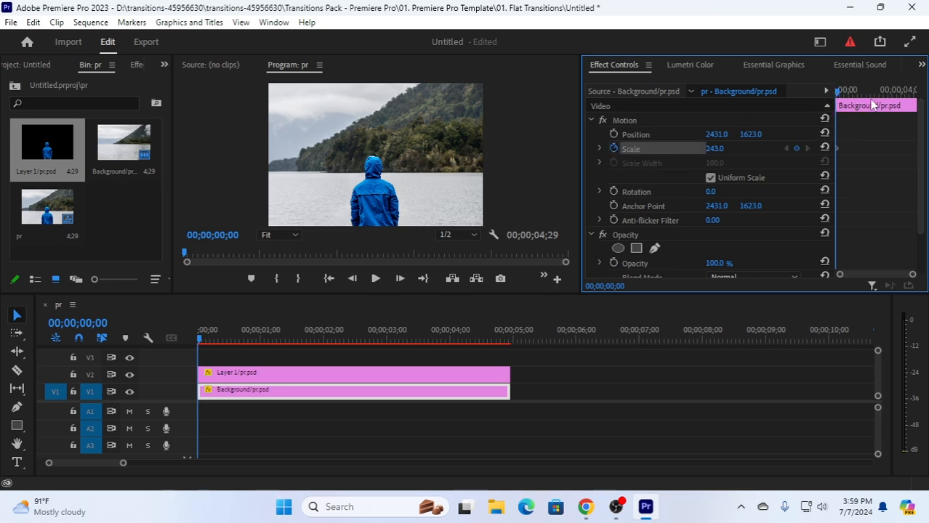
Step: Add a Background scale keyframe reset to 100 at 00;00;04;29 and return the playhead to the start
left_click_drag(841, 90, 915, 91)
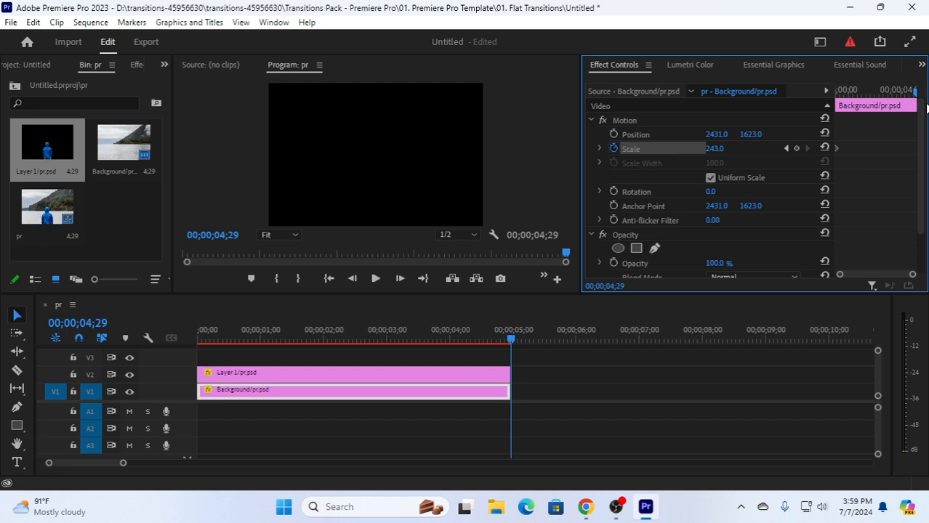
key("Left")
key("Left")
key("Left")
key("Left")
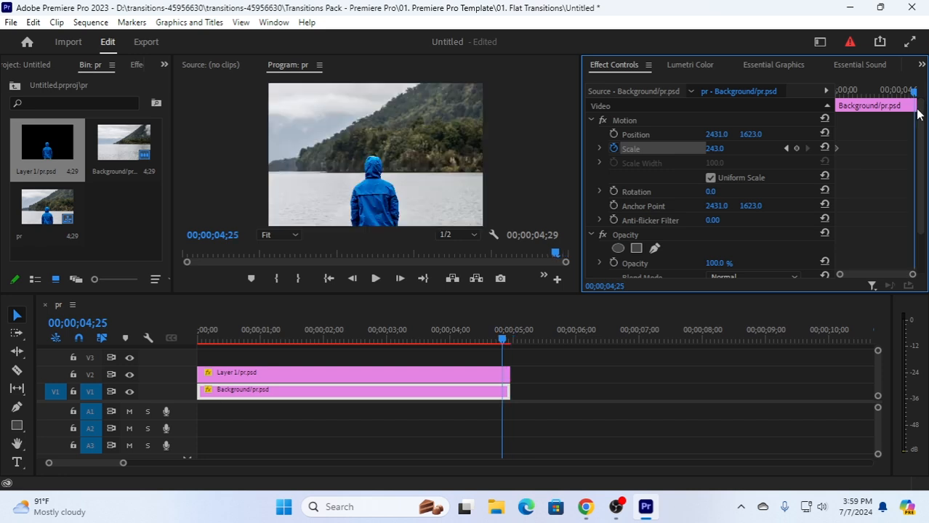
key("Right")
key("Right")
key("Right")
key("Right")
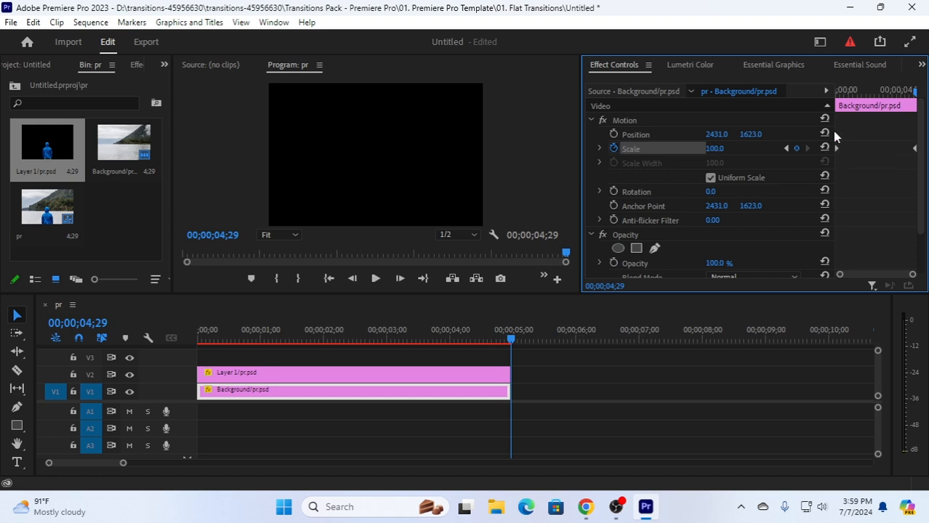
left_click_drag(914, 91, 799, 100)
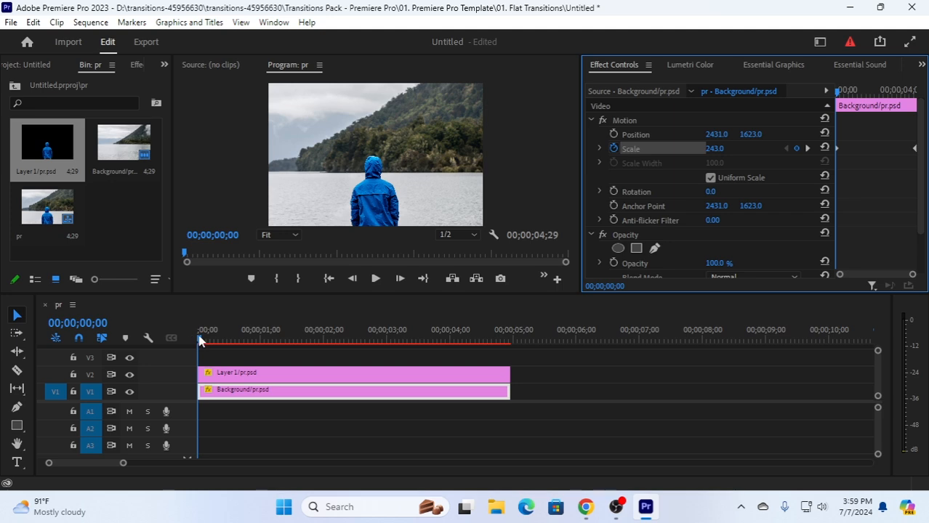
left_click_drag(200, 341, 150, 360)
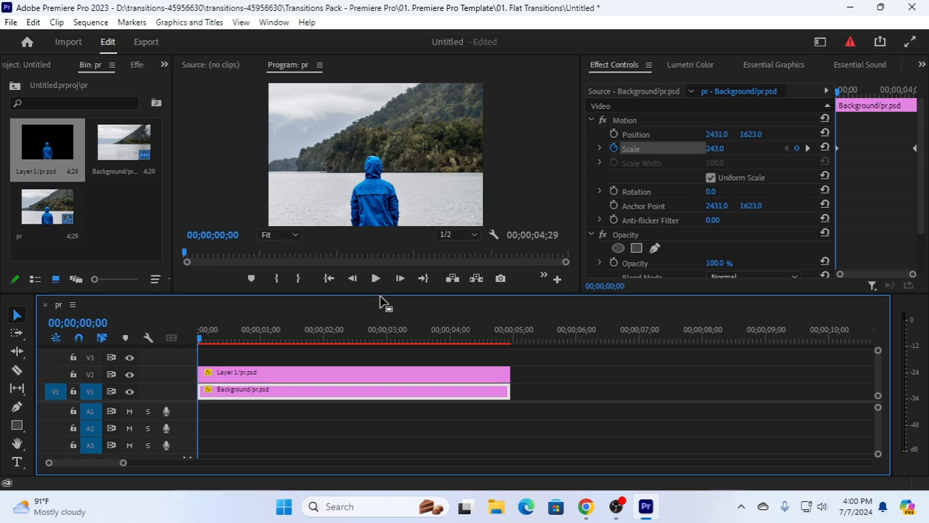
Step: Export the sequence as an H.264 video named aaass, using the Match Source - Adaptive High Bitrate preset, to D:\2024
left_click(146, 42)
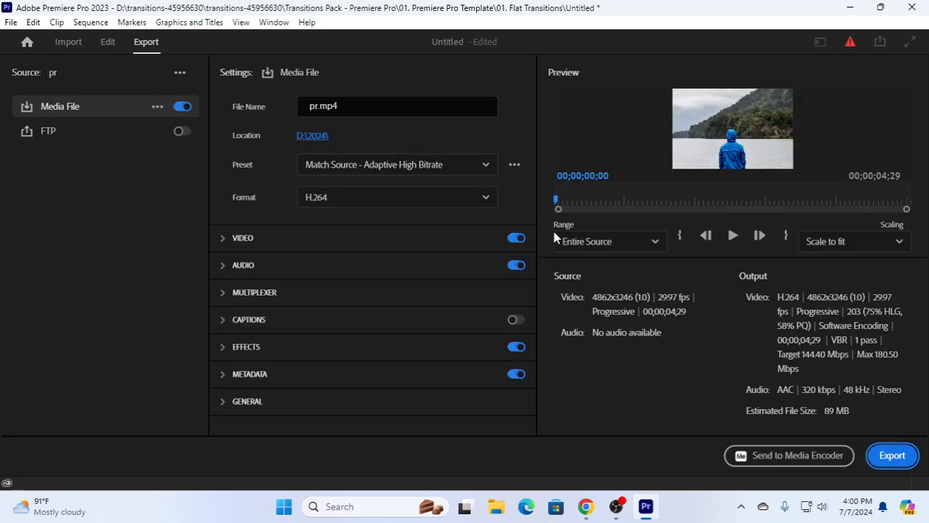
left_click_drag(356, 106, 286, 106)
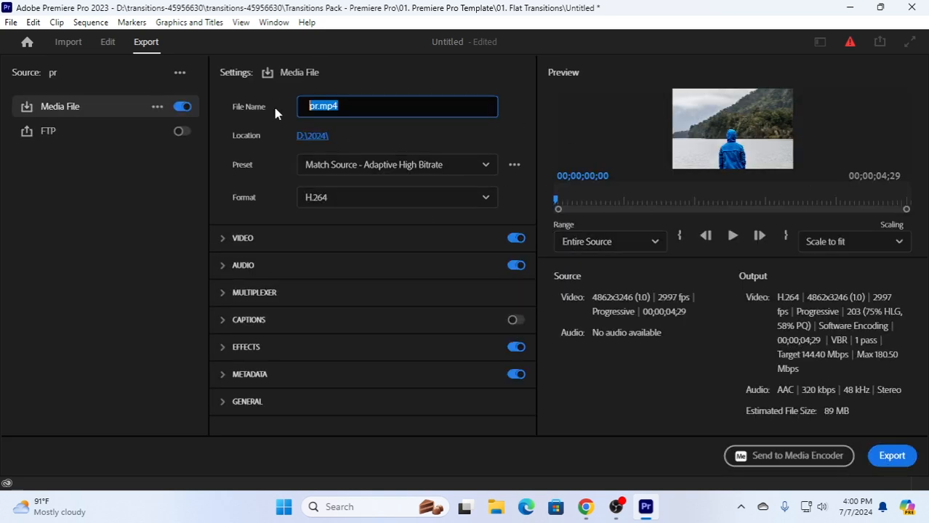
type("aaass")
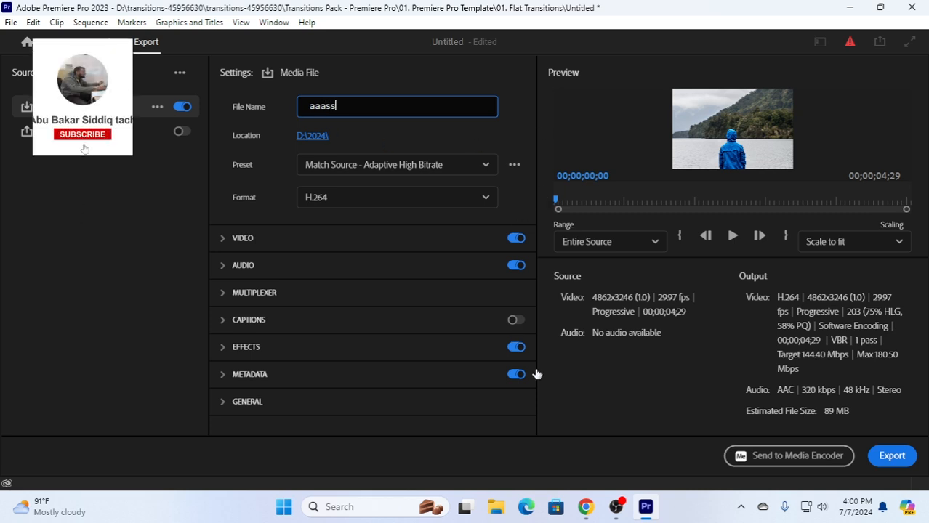
left_click(890, 455)
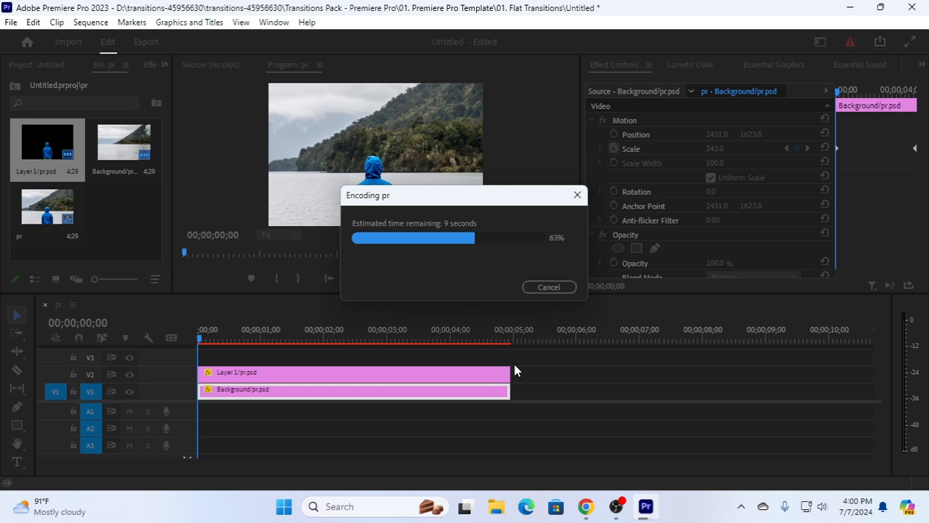
Step: Switch from Premiere Pro to File Explorer and open the 2024 folder
mouse_move(645, 507)
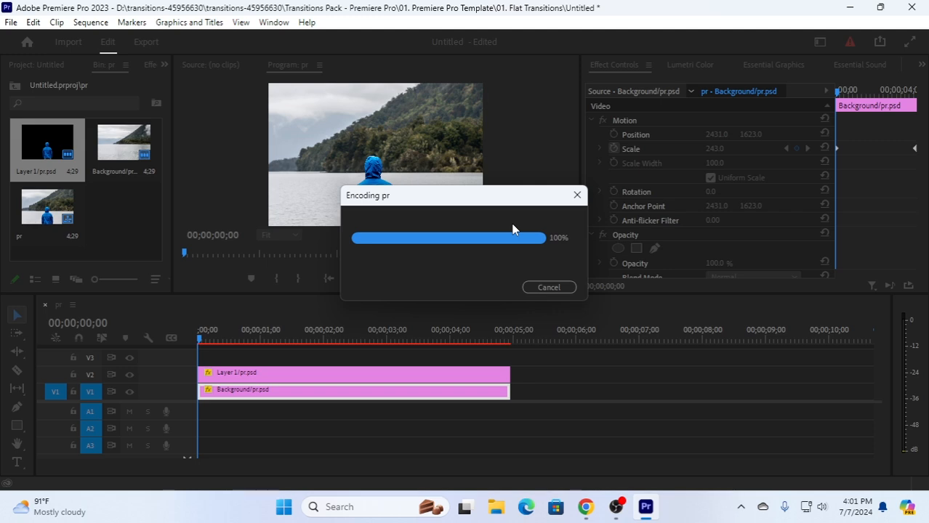
left_click(849, 8)
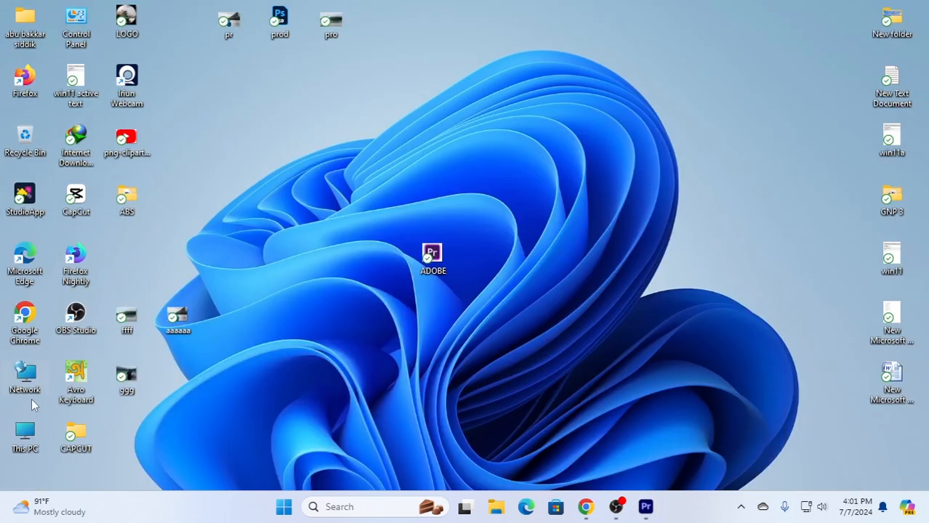
double_click(20, 451)
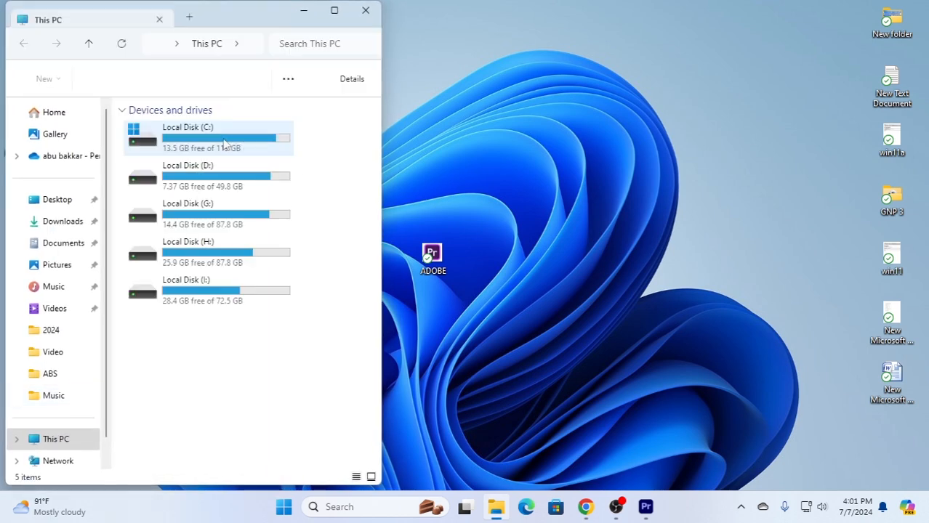
left_click(49, 330)
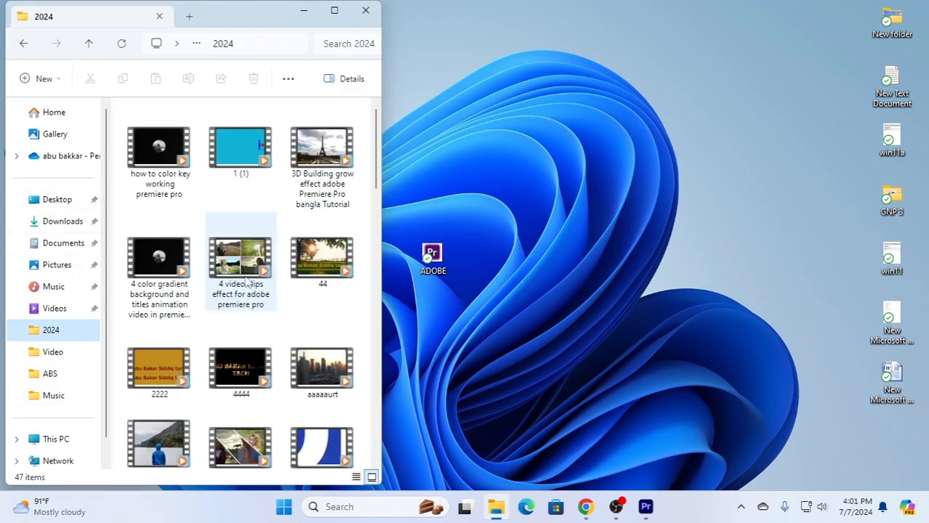
Step: Locate the exported aaass video in the 2024 folder, play it through and close the media player
left_click(322, 371)
scroll(315, 357, "down", 10)
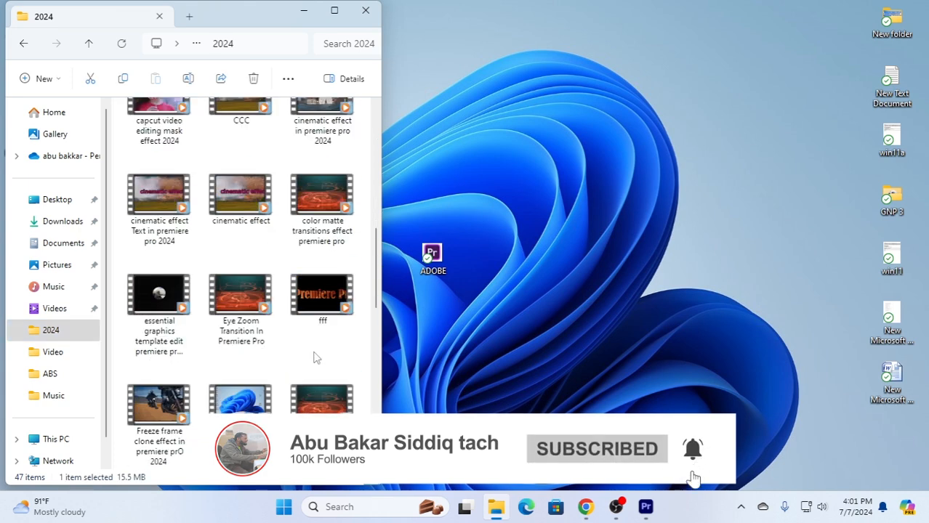
scroll(254, 331, "down", 3)
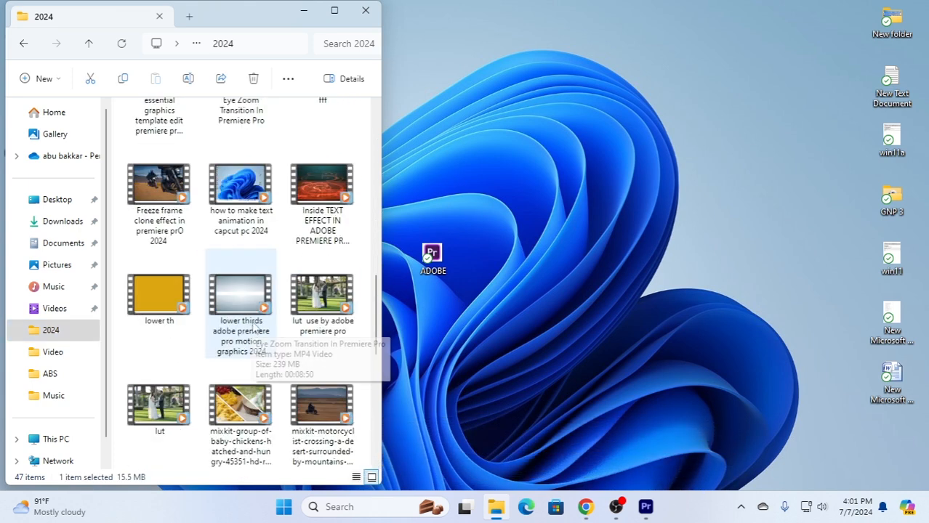
left_click(250, 249)
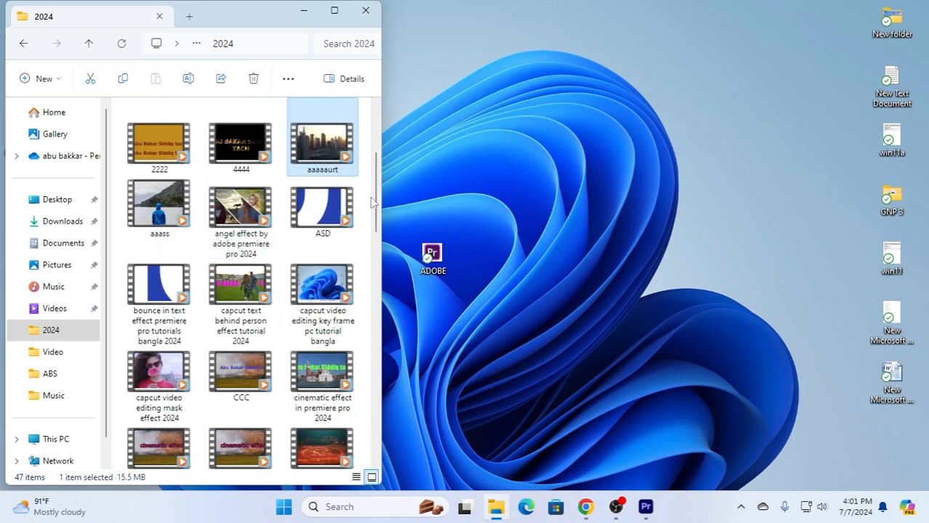
key("Right")
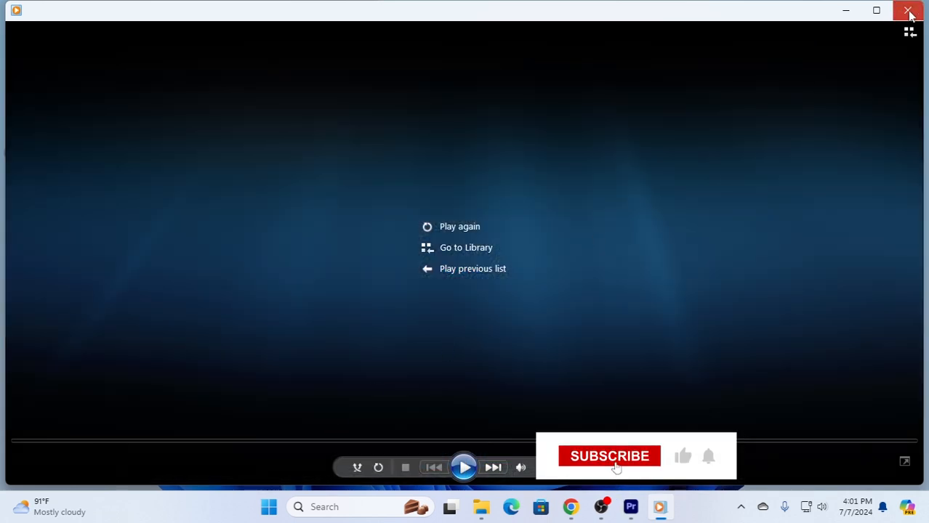
left_click(901, 11)
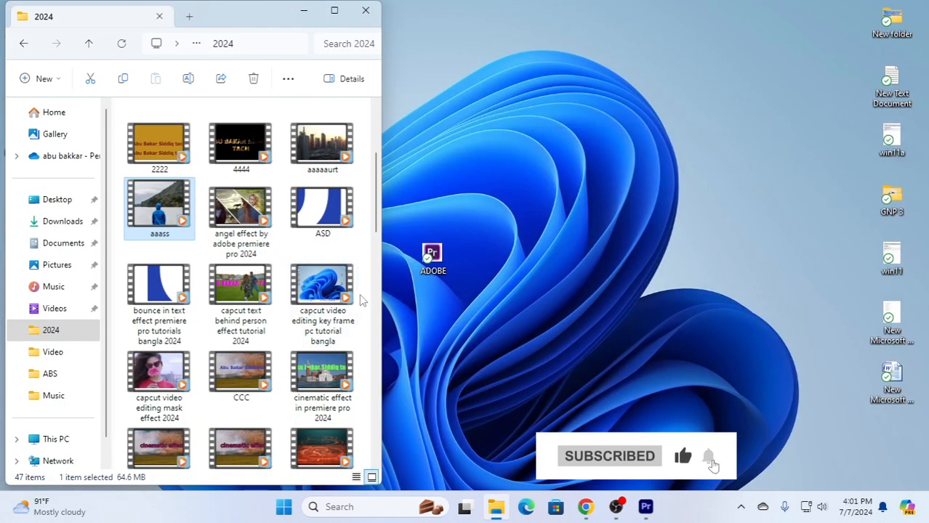